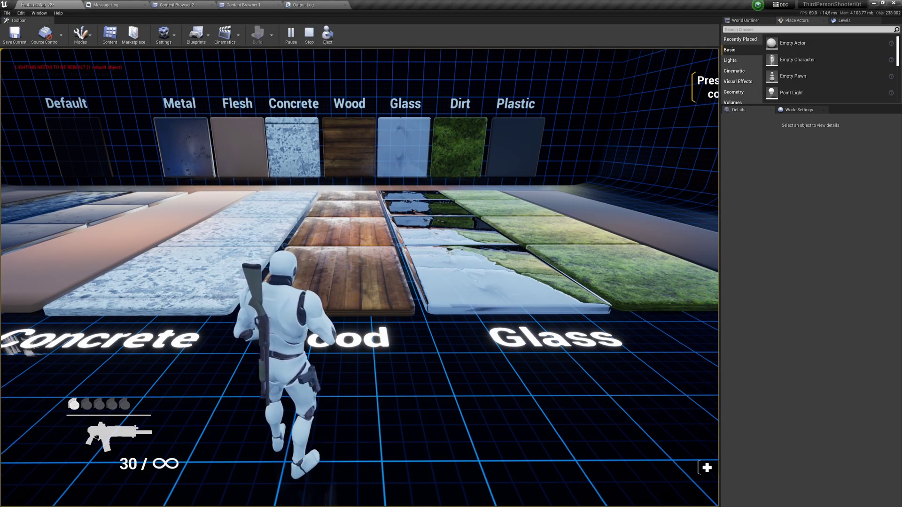
- Run the character across the glass, wood and concrete floor tiles to test the footstep sounds, and end the play session
key("w")
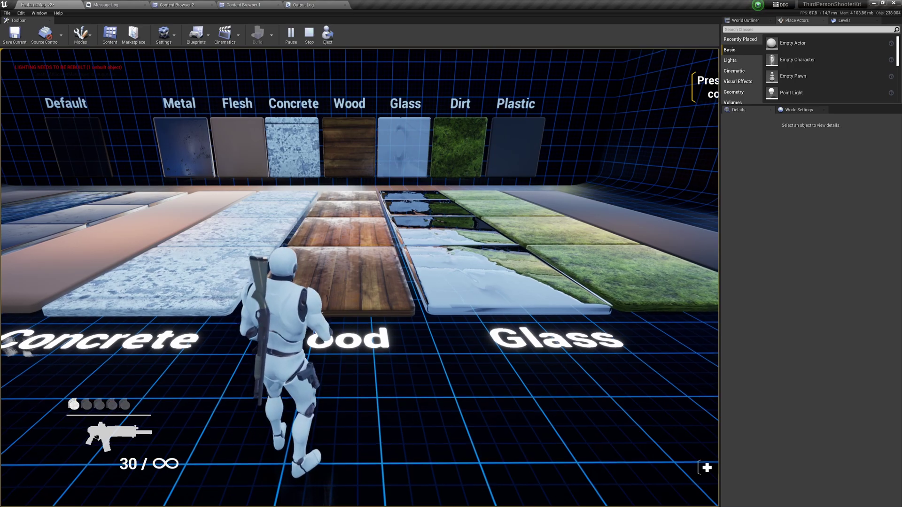
key("w")
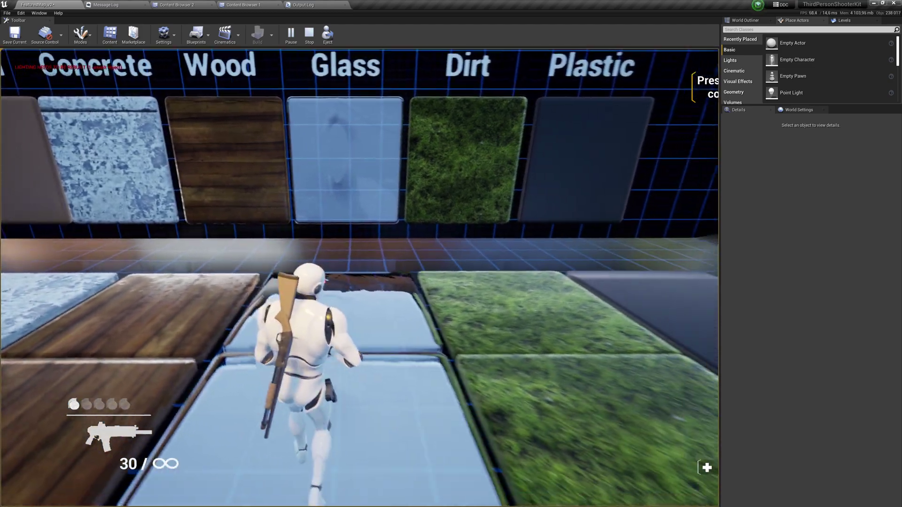
key("s")
key("a")
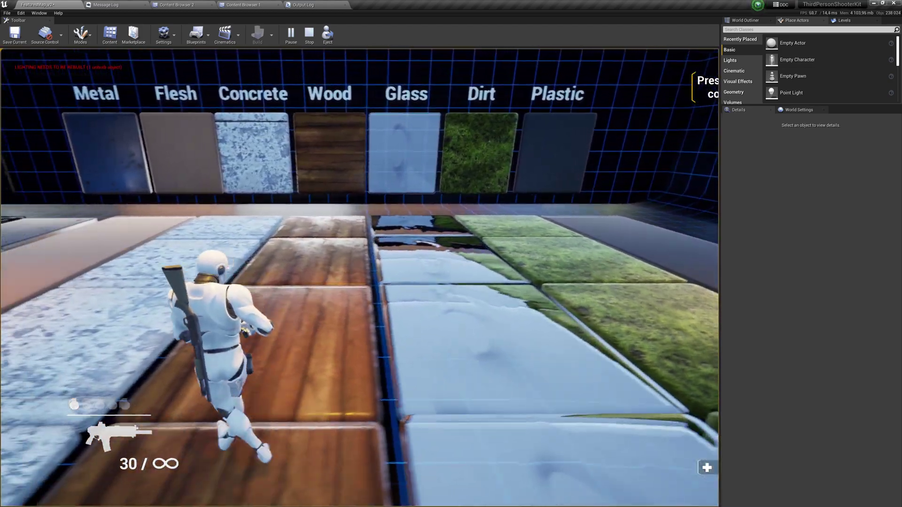
key("w")
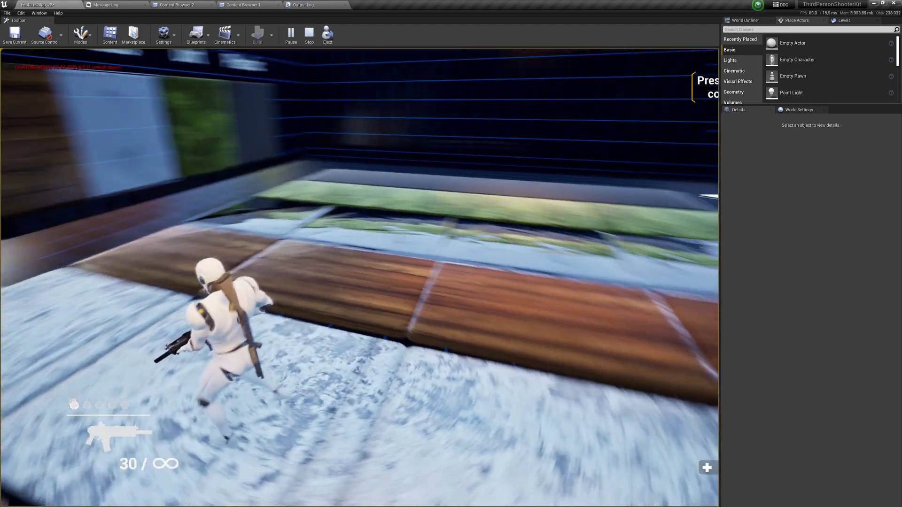
key("w")
key("a")
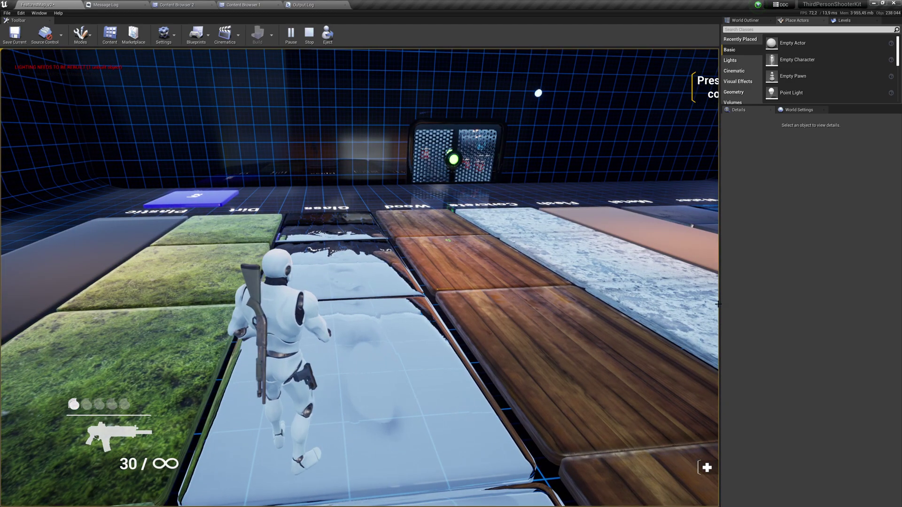
key("Escape")
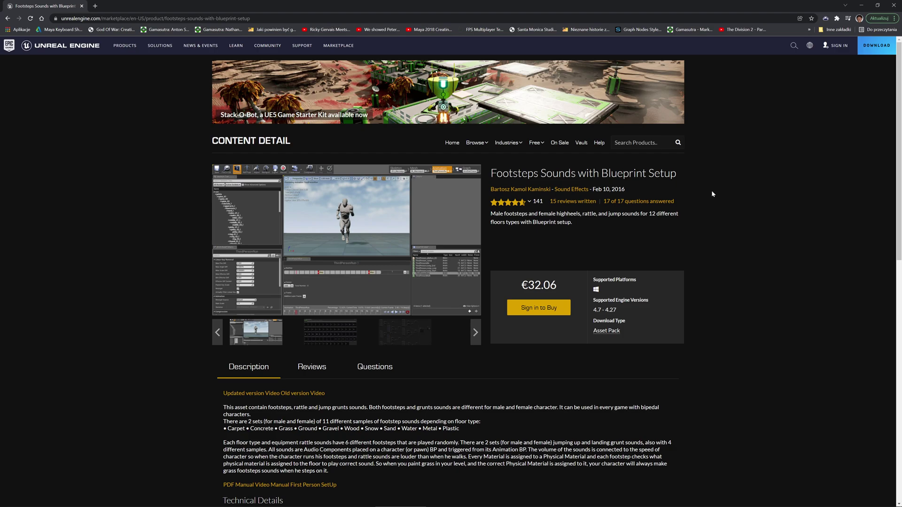
- Return to Unreal Editor and browse the FootstepSound wave files to the male Grass footsteps folder
left_click(861, 5)
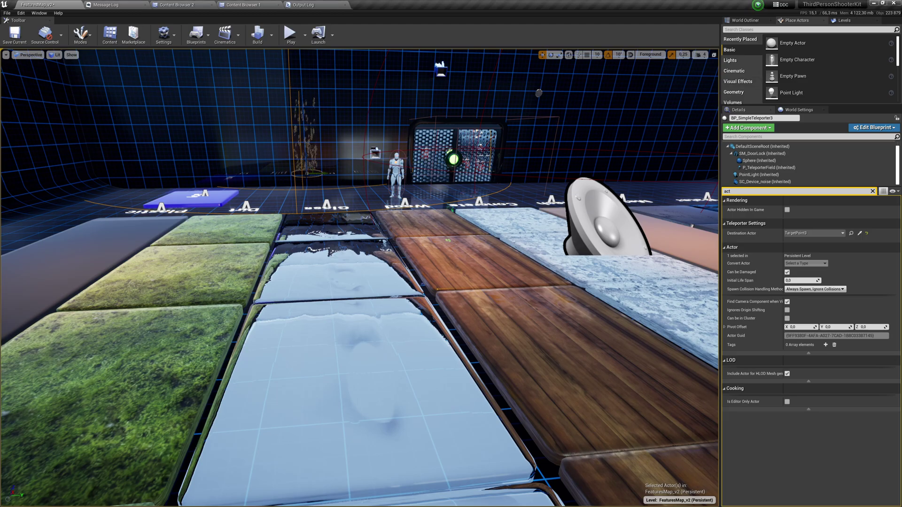
left_click(237, 4)
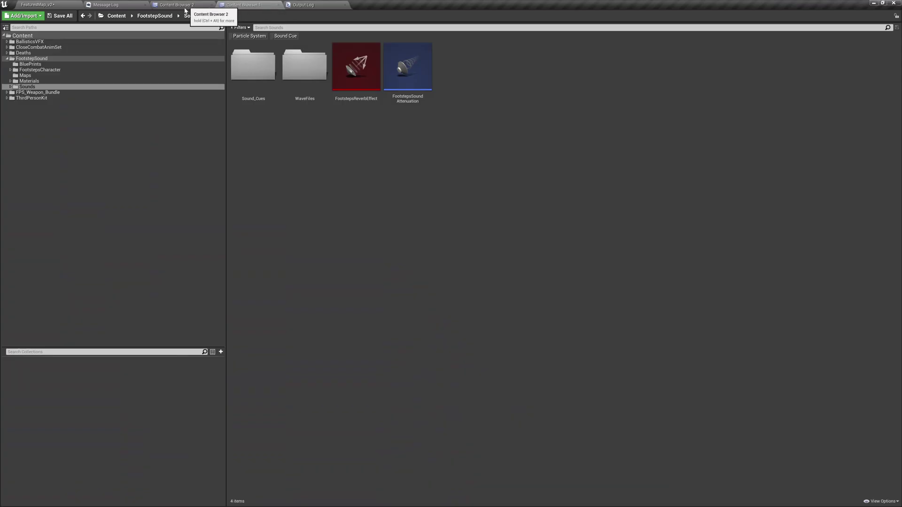
left_click(183, 4)
double_click(96, 68)
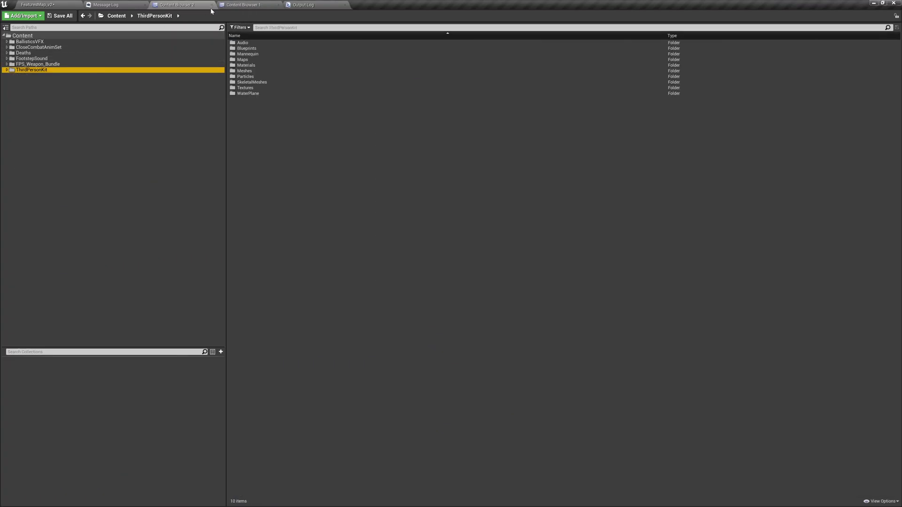
left_click(234, 5)
left_click(67, 58)
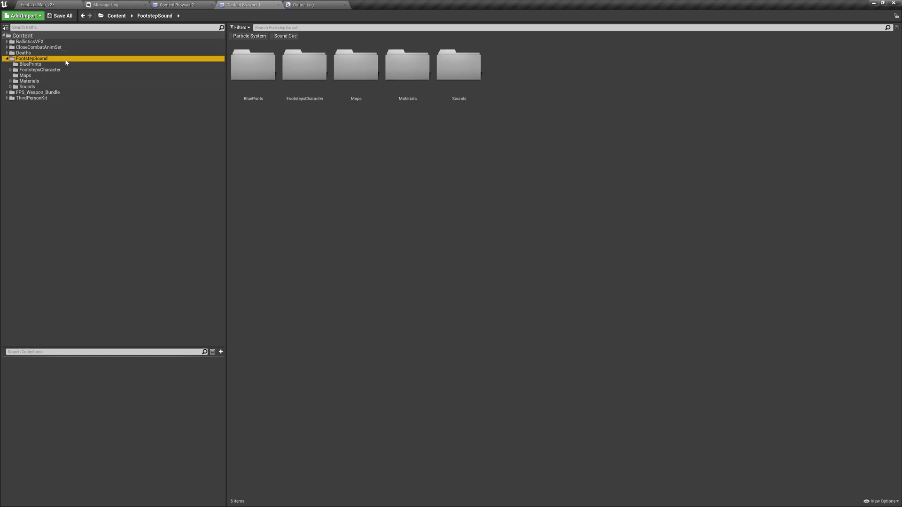
double_click(60, 87)
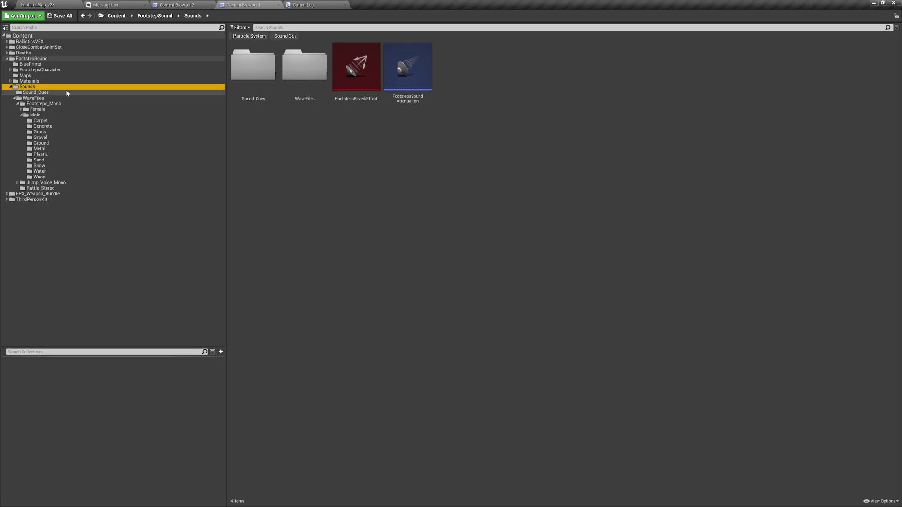
left_click(91, 132)
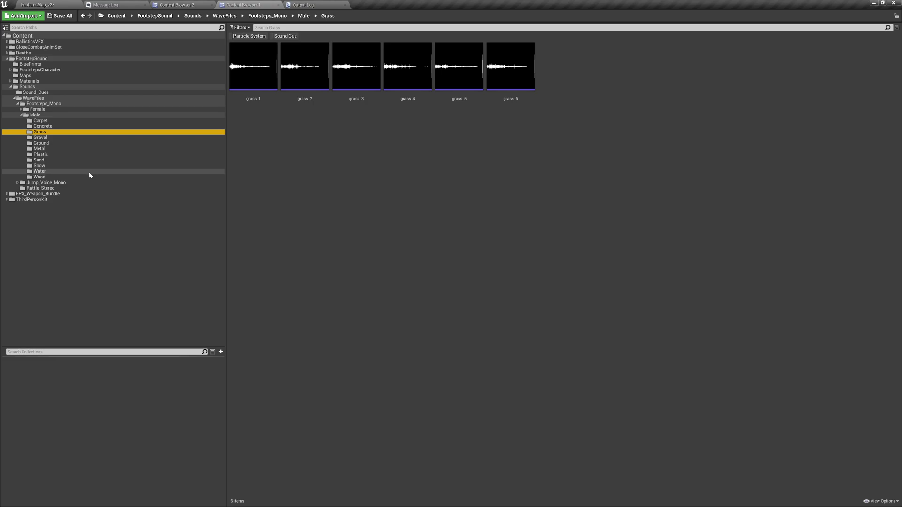
- Create a single sound cue from wood_1 to wood_6 in the male Wood folder and name it SC_WoodFootstep_01
left_click(40, 176)
left_click(501, 80)
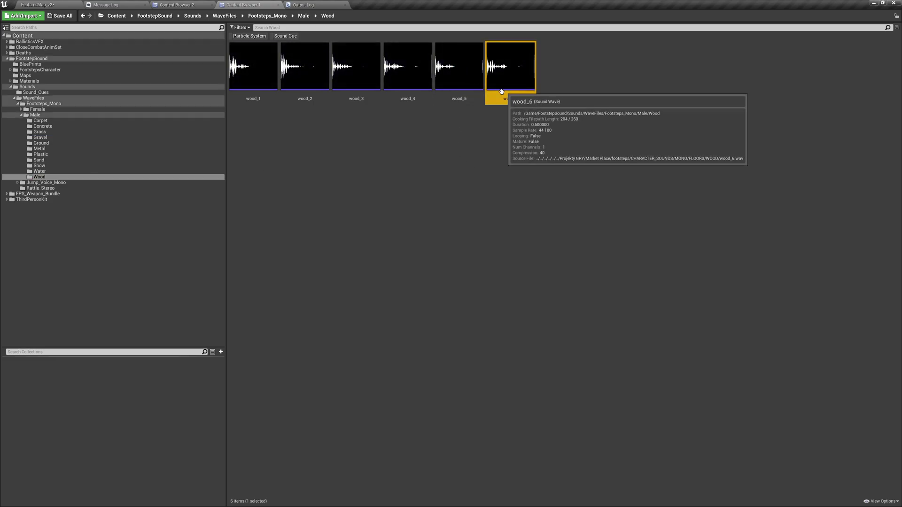
left_click(264, 82, "shift")
right_click(397, 83)
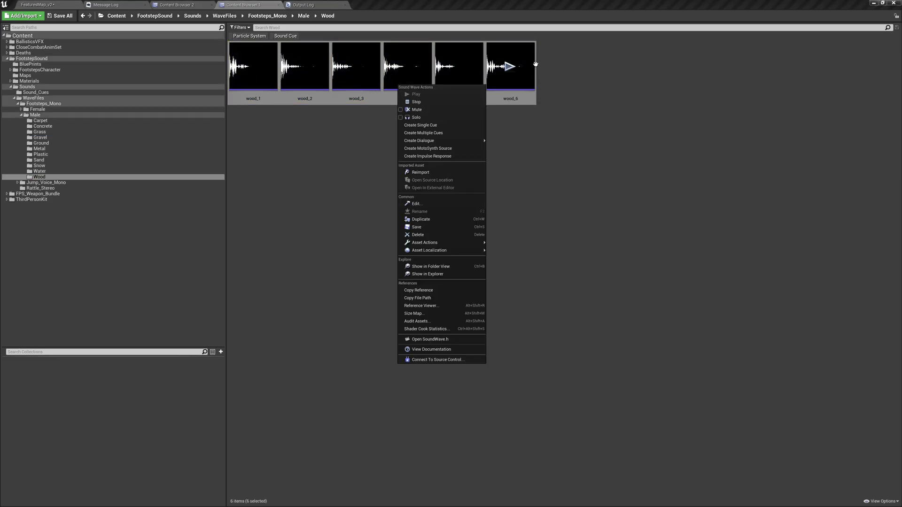
left_click(466, 124)
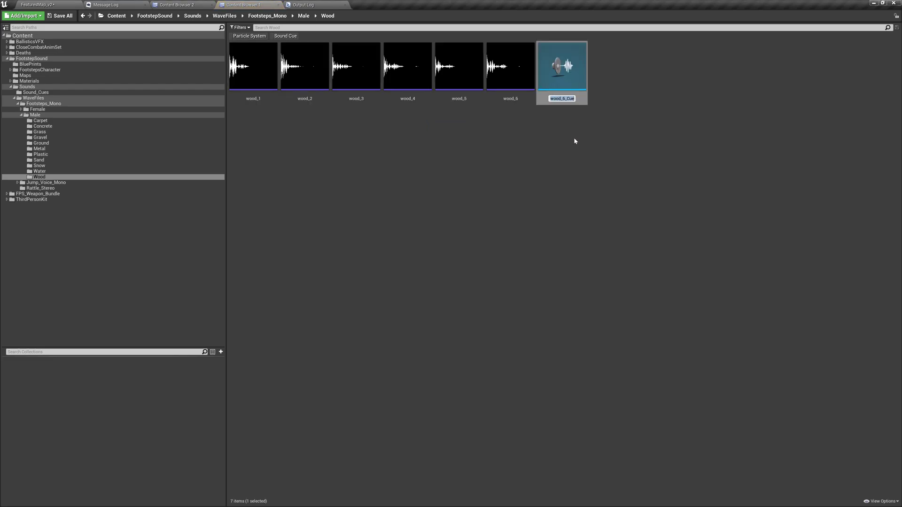
type("sc")
key("BackSpace")
key("BackSpace")
type("SC_WoodFootstep_01")
key("Return")
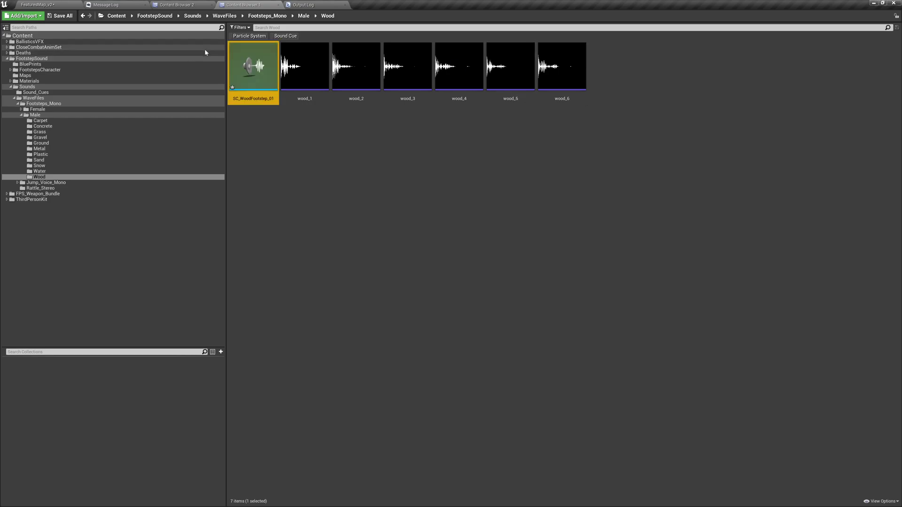
- Open the SC_WoodFootstep_01 sound cue, preview its random playback several times, and save and close it
double_click(259, 81)
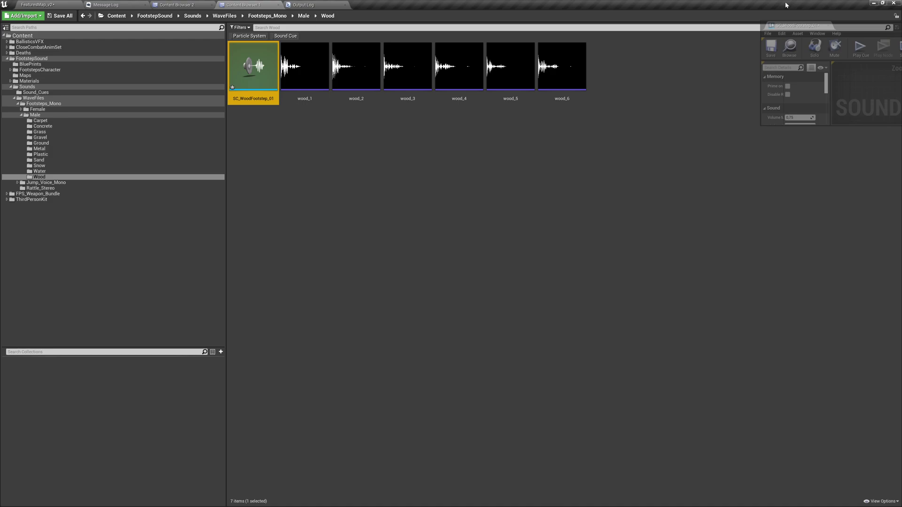
key("space")
key("space")
key("space")
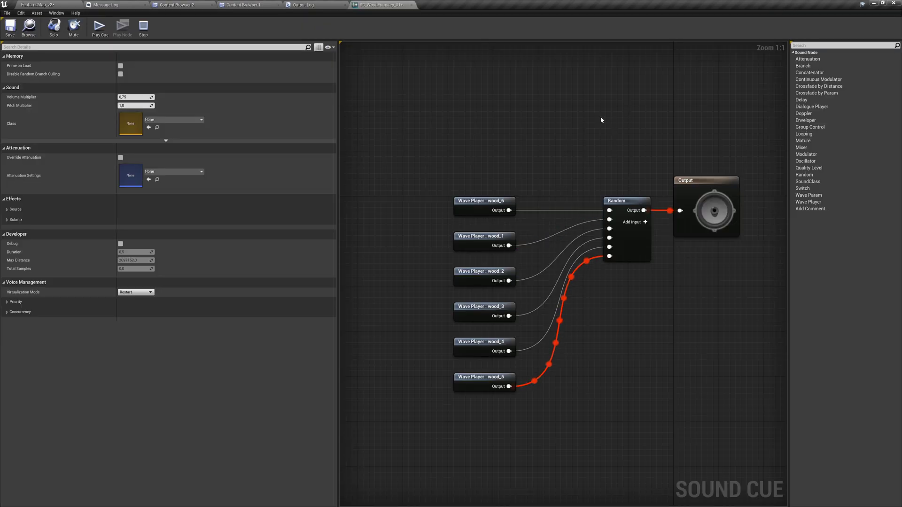
right_click_drag(592, 119, 507, 129)
left_click(106, 29)
left_click(106, 29)
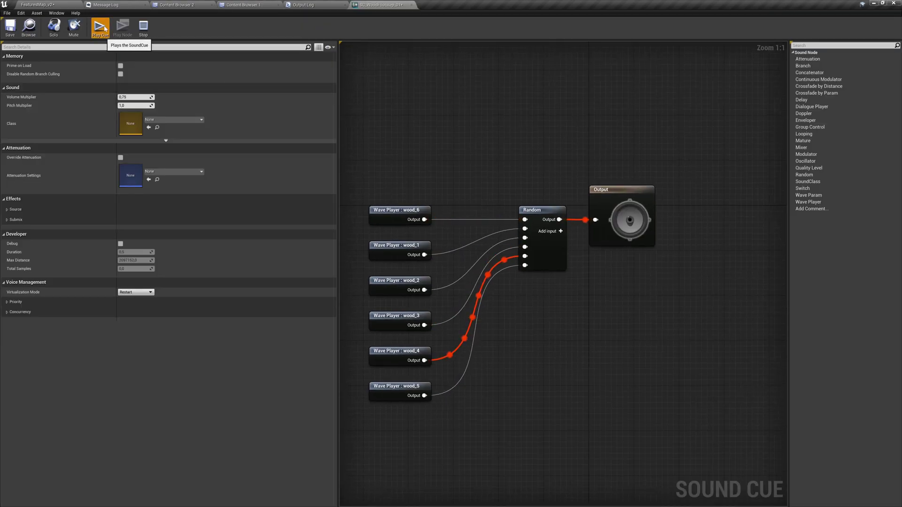
left_click(106, 28)
left_click(105, 28)
left_click(105, 29)
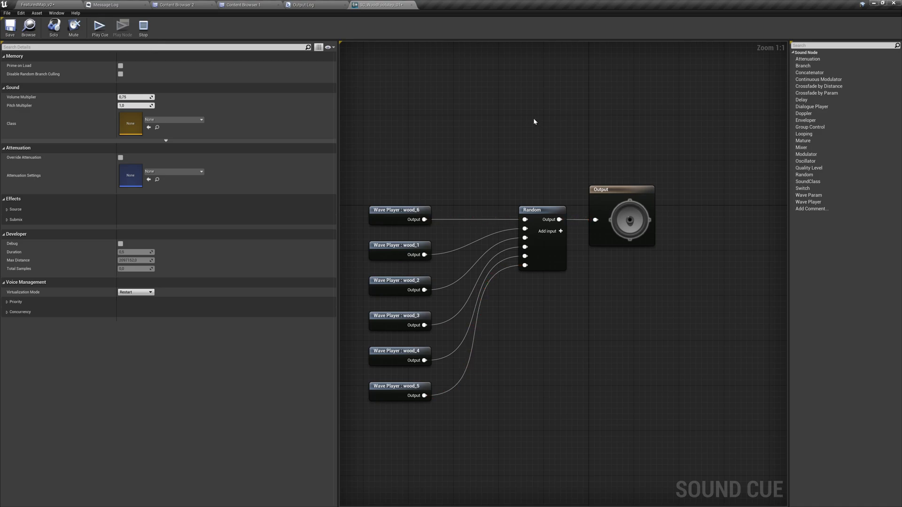
left_click(411, 5)
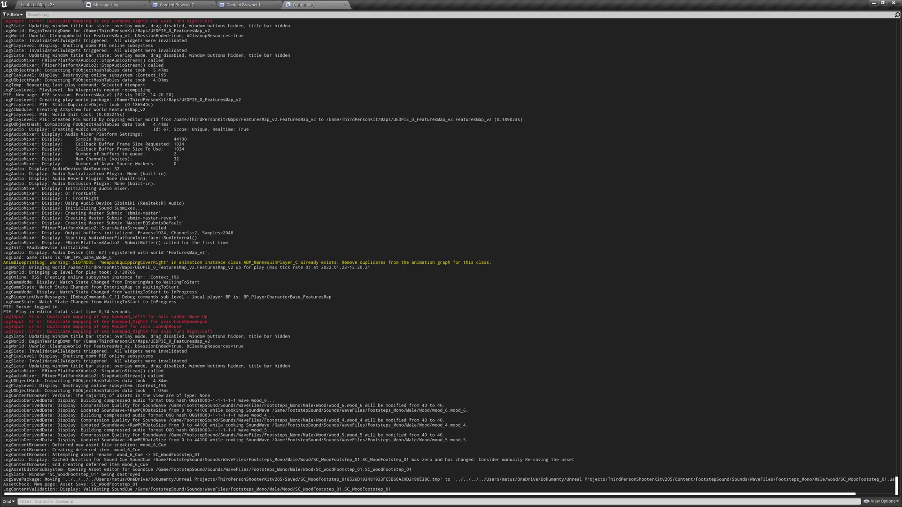
- Create a single sound cue from Plastic_1 to Plastic_6 in the male Plastic folder, name it SC_PlasticFootstep_01 and save it
left_click(280, 5)
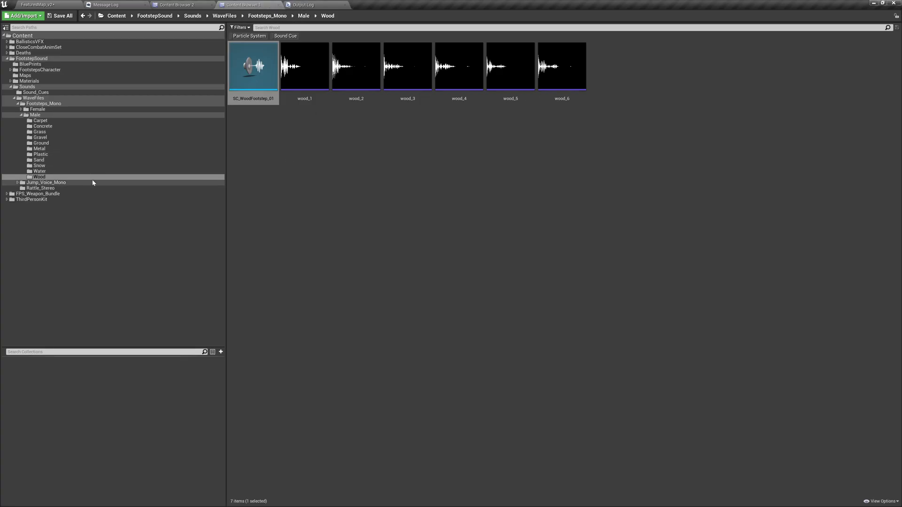
left_click(94, 155)
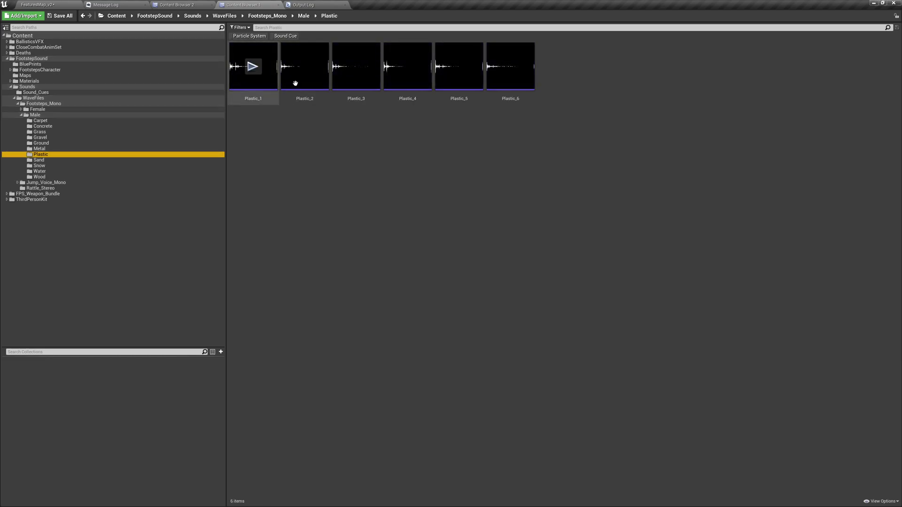
left_click(254, 87)
left_click(519, 87, "shift")
right_click(523, 89)
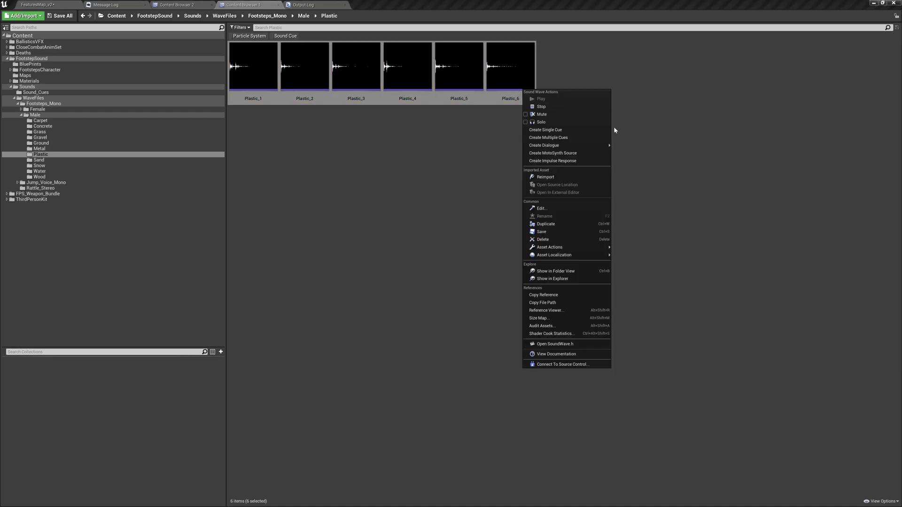
left_click(604, 130)
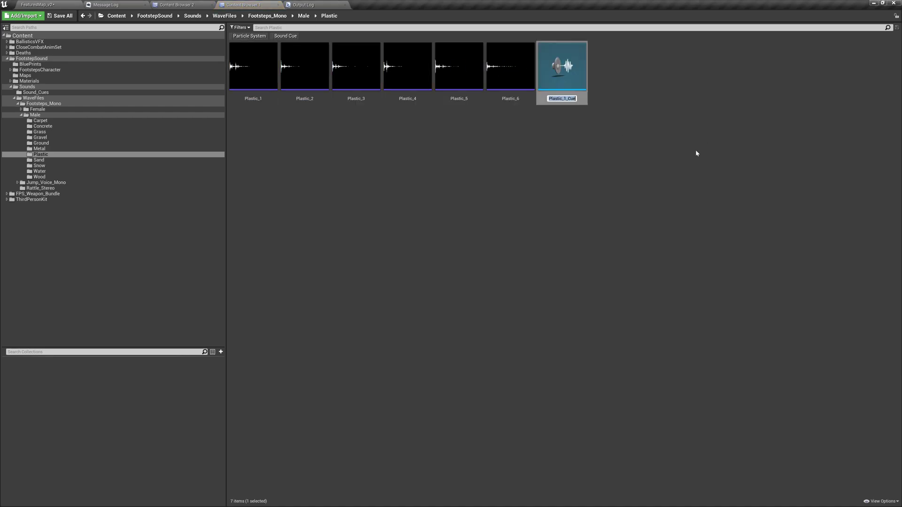
type("SC_PlasticFootstep_01")
key("Return")
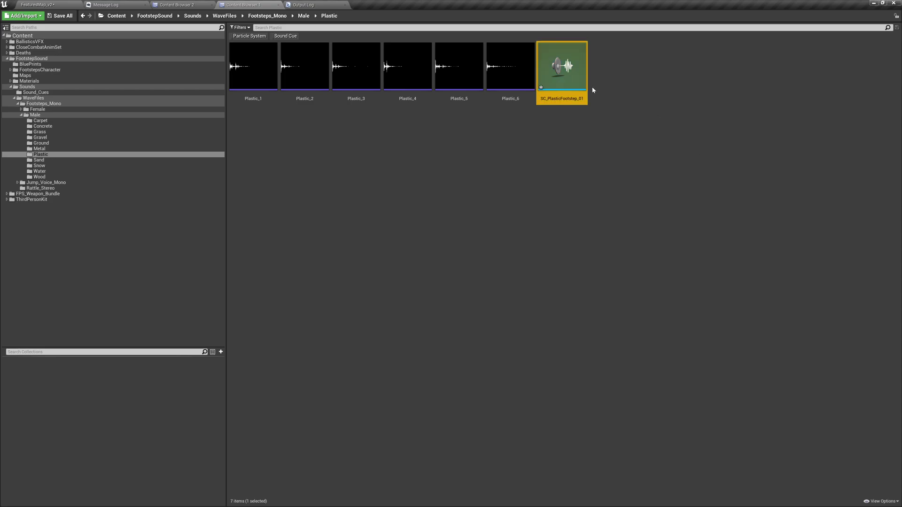
mouse_move(562, 67)
left_click(562, 67)
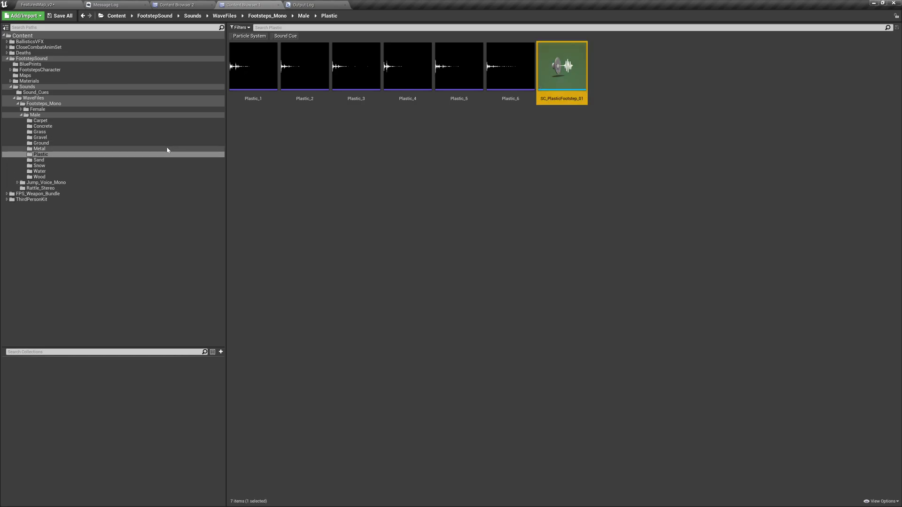
- Create a single sound cue from grass_1 to grass_6 in the male Grass folder, name it SC_GrassFootstep_01 and save it
left_click(39, 131)
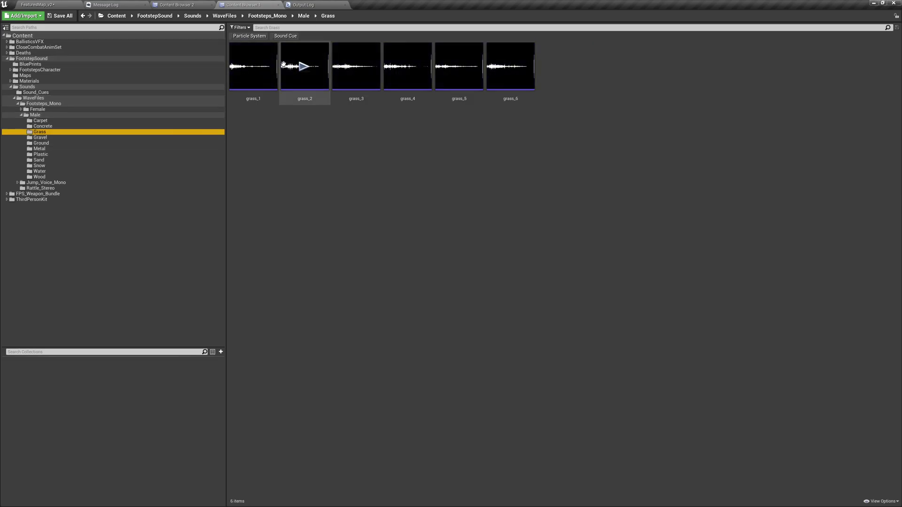
left_click(253, 67)
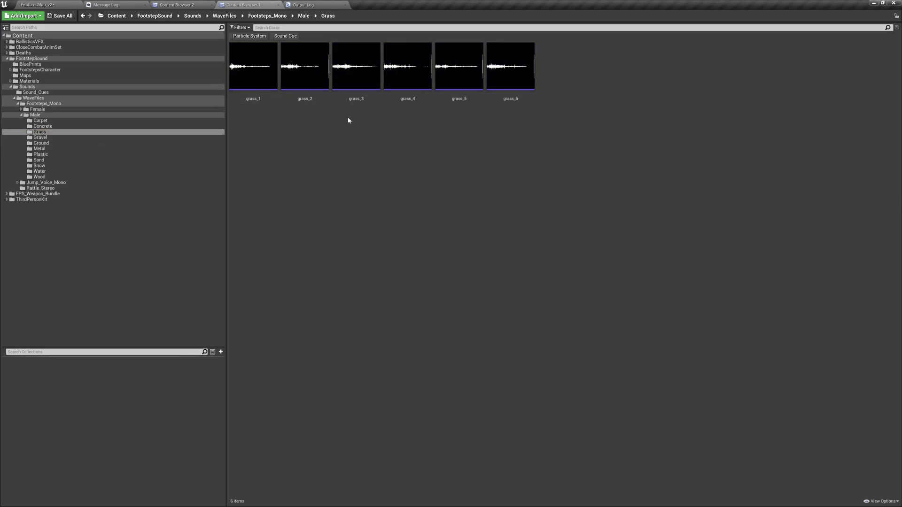
left_click(262, 95)
left_click(523, 92, "shift")
right_click(523, 92)
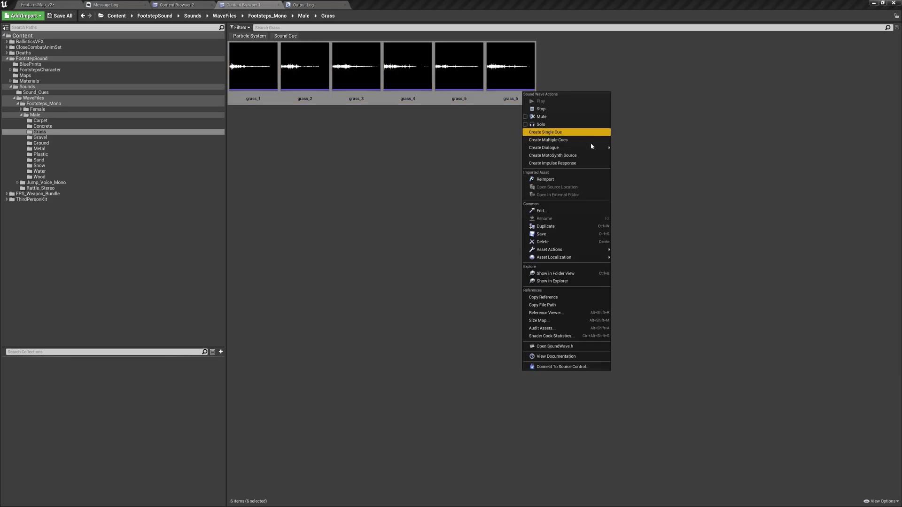
left_click(603, 133)
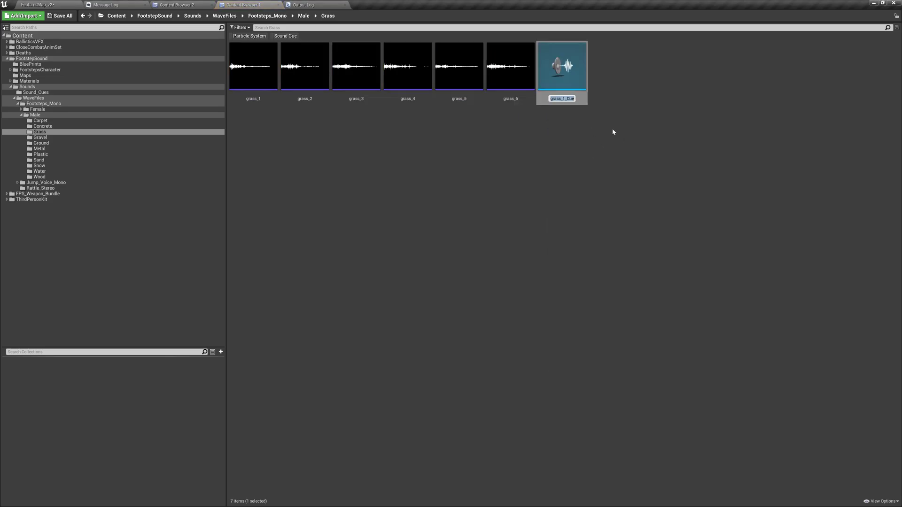
type("sc_Gras")
type("sFootstep")
type("_01")
key("Return")
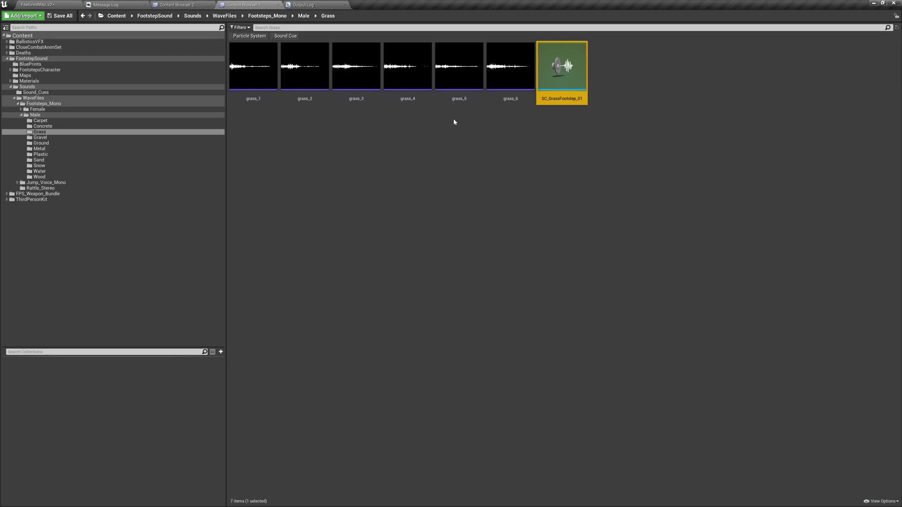
- Select the player character in the FeaturesMap_v2 level and filter its details by "foot"
left_click(37, 5)
right_click_drag(357, 235, 465, 174)
key("w")
key("a")
right_click_drag(249, 305, 397, 331)
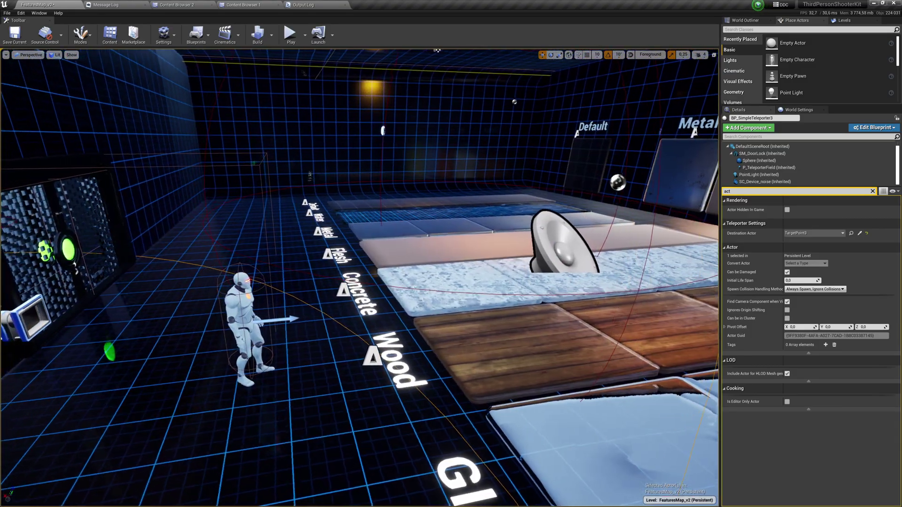
left_click(250, 304)
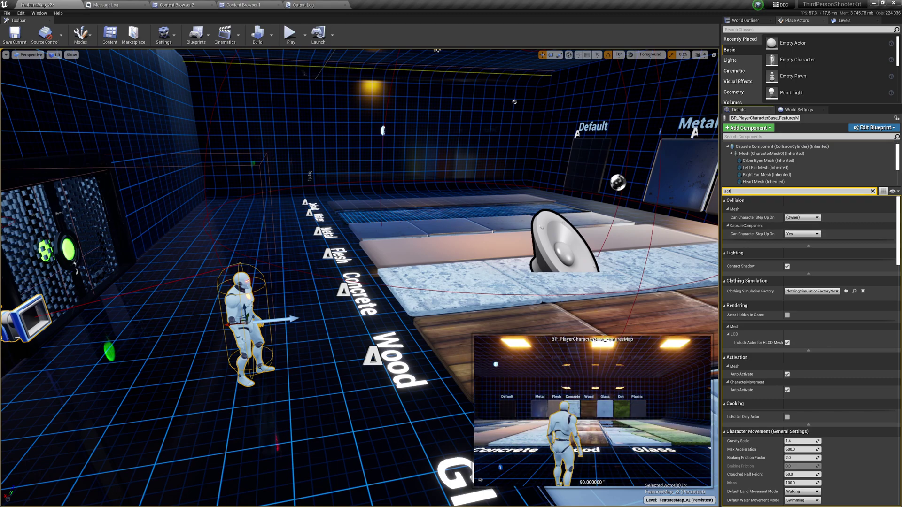
key("ctrl+a")
type("foot")
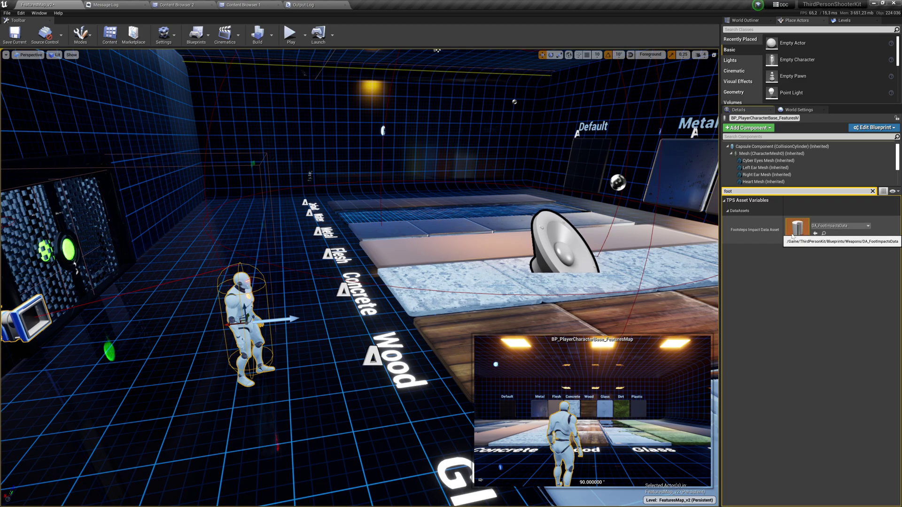
- Locate the selected character's Footsteps Impact Data Asset, DA_FootImpactsData, in the project content and open it
left_click(823, 233)
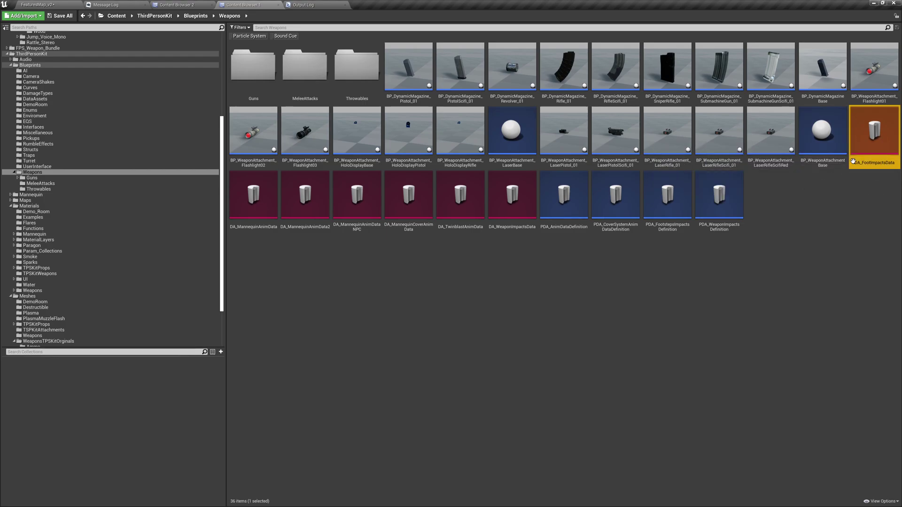
double_click(874, 143)
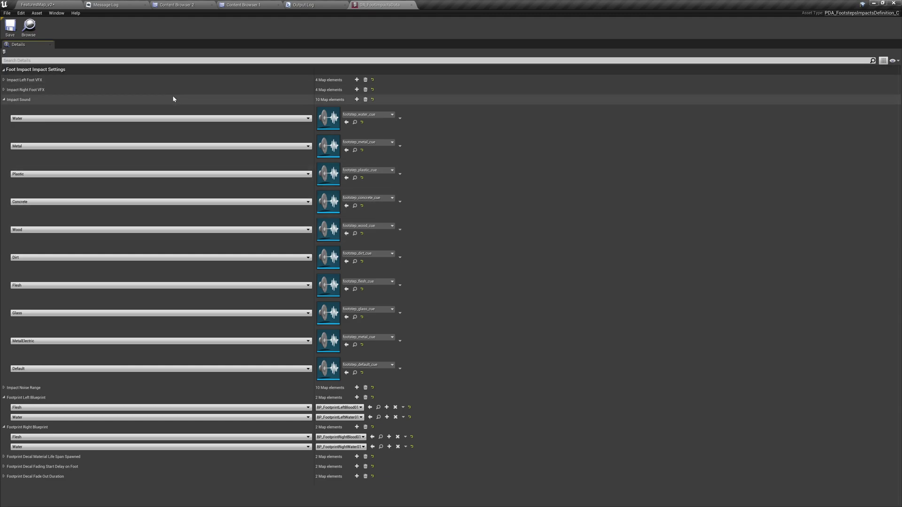
- Examine the Impact Sound, Impact Right Foot VFX and Impact Noise Range maps of the footstep data asset
left_click(173, 99)
left_click(173, 99)
left_click(174, 100)
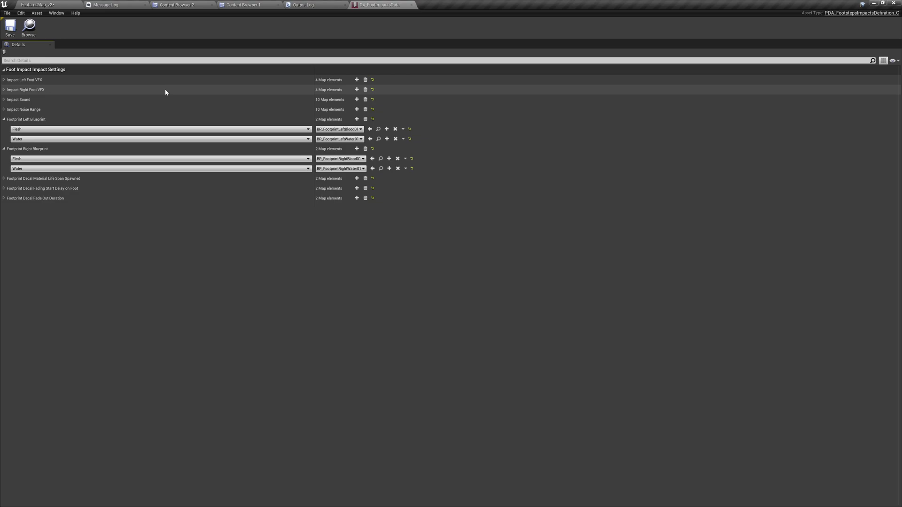
left_click(165, 90)
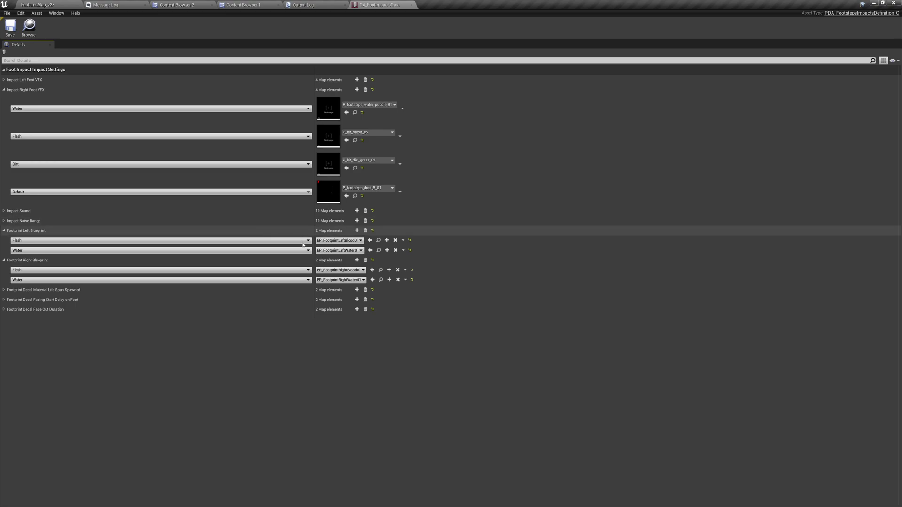
left_click(120, 221)
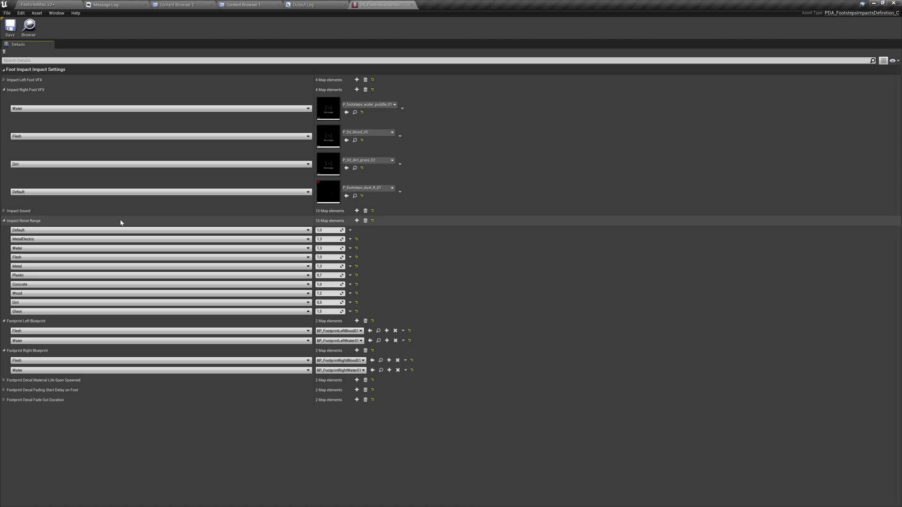
left_click(120, 220)
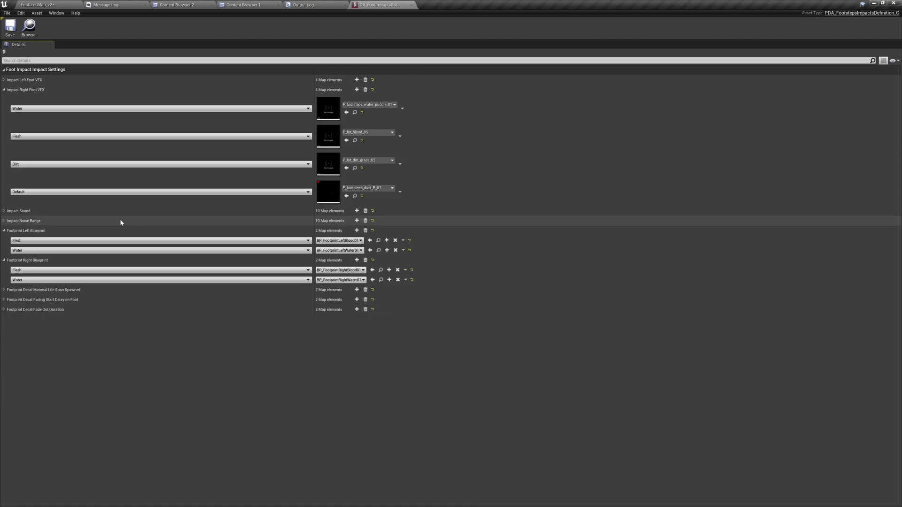
left_click(125, 212)
left_click(167, 92)
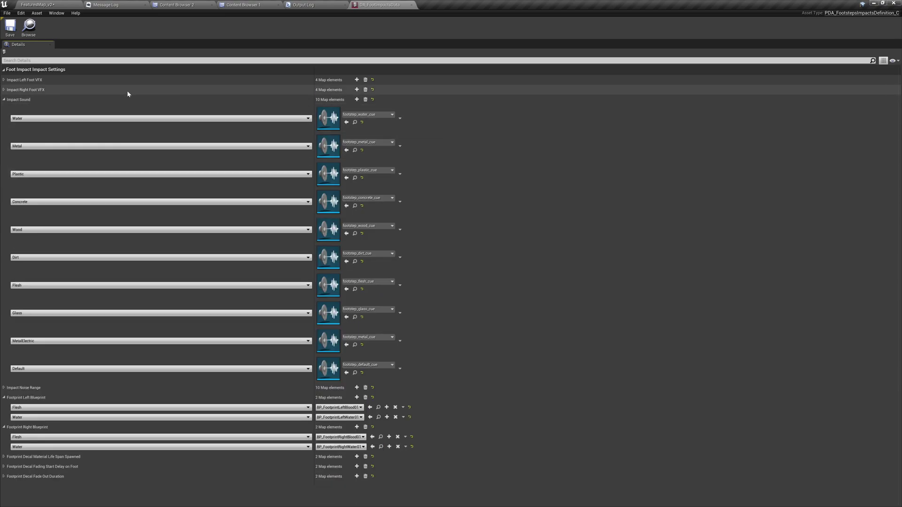
left_click(241, 5)
left_click(186, 4)
left_click(240, 5)
left_click(361, 4)
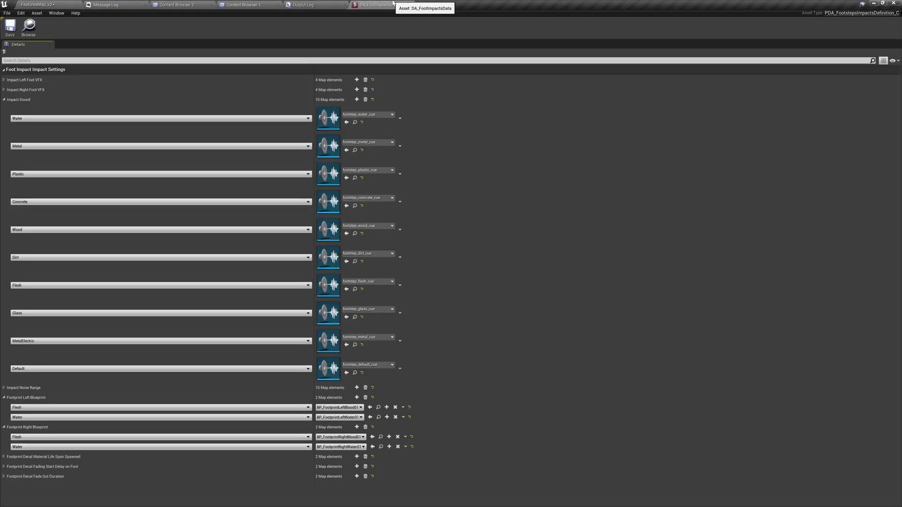
- Assign SC_WoodFootstep_01 to the Wood entry and SC_PlasticFootstep_01 to the Plastic entry of the Impact Sound map
left_click(367, 226)
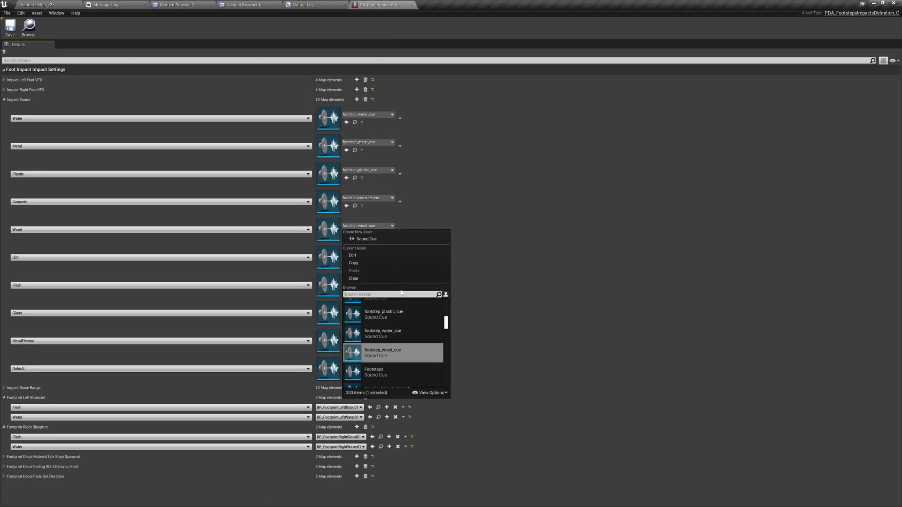
type("sc foot wood")
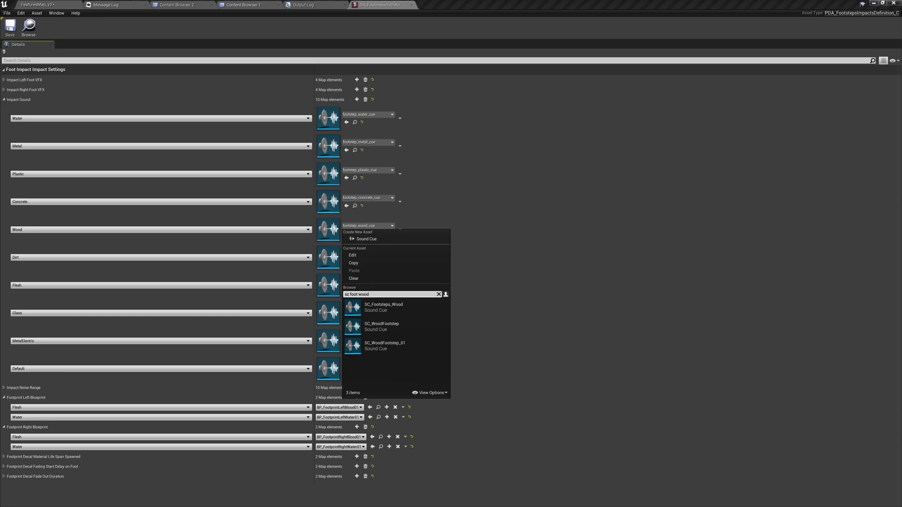
left_click(410, 346)
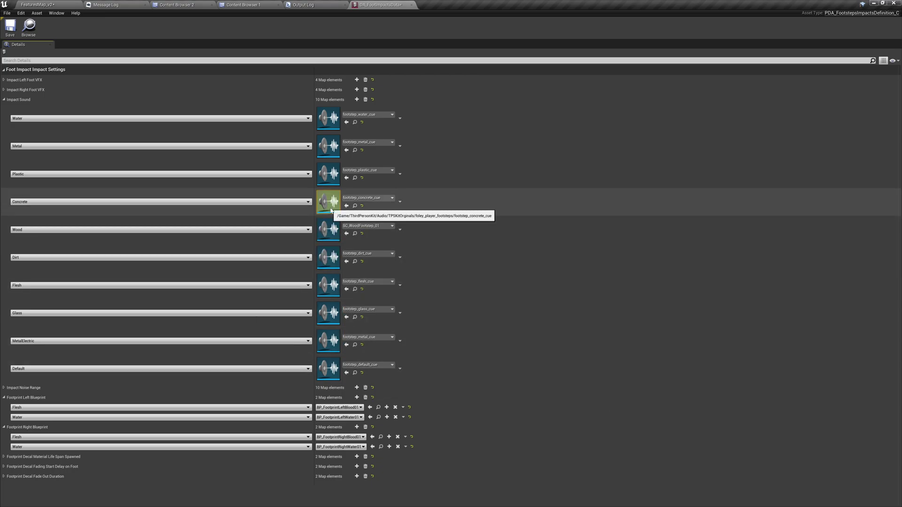
left_click(371, 170)
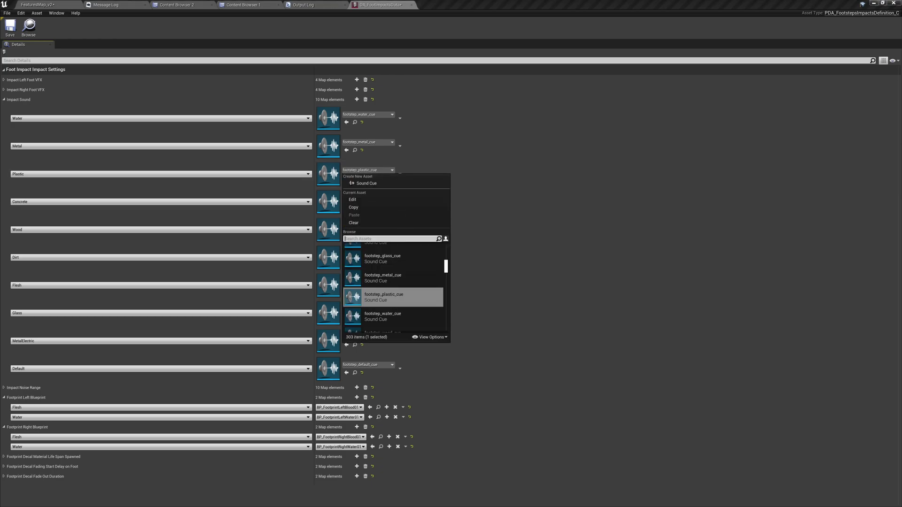
type("plastic foo")
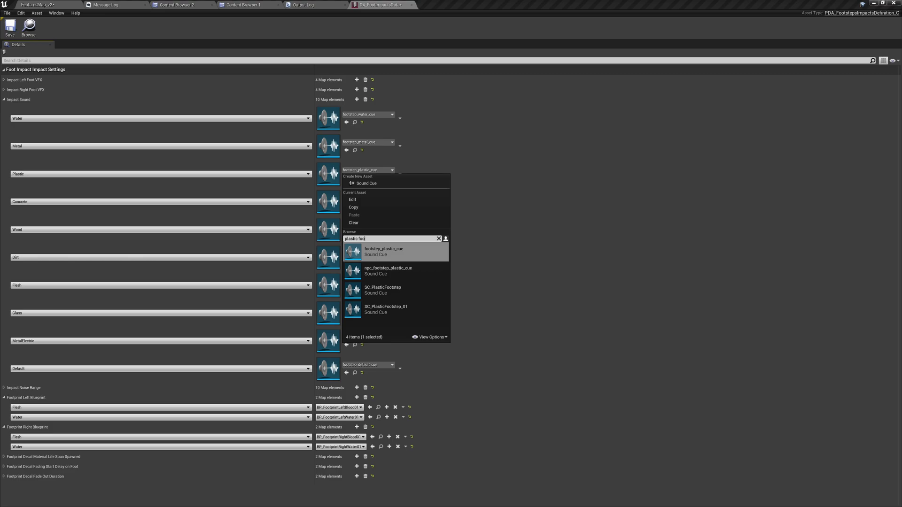
left_click(399, 308)
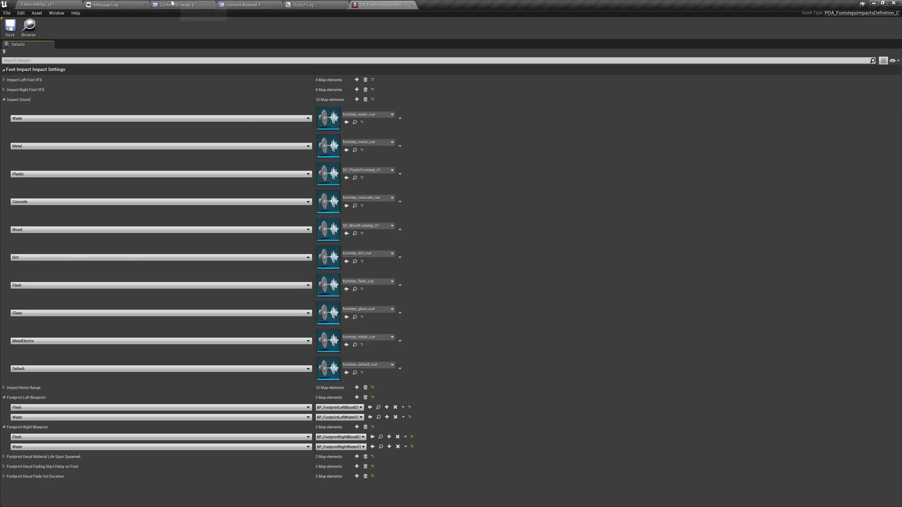
left_click(248, 4)
left_click(165, 4)
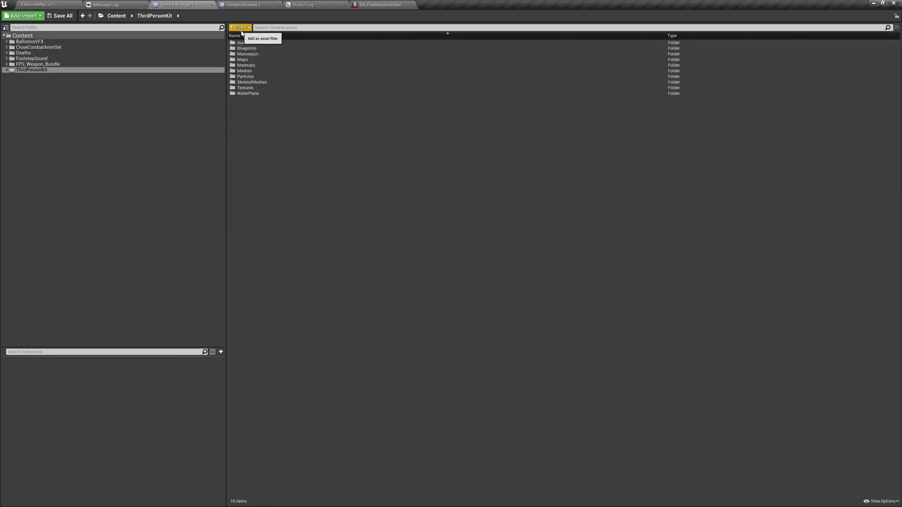
left_click(242, 4)
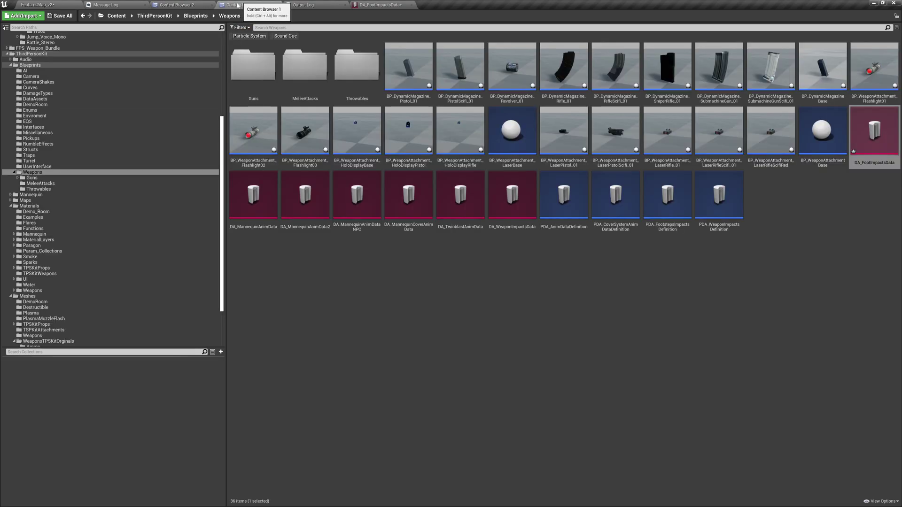
left_click(357, 4)
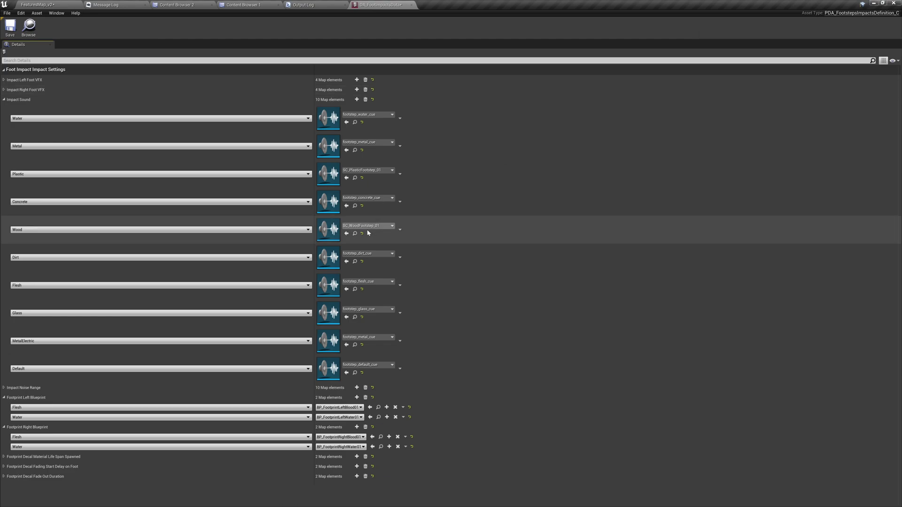
- Browse to the assigned wood cue, then show only the Sound Cue assets of the FootstepSound folder
left_click(354, 232)
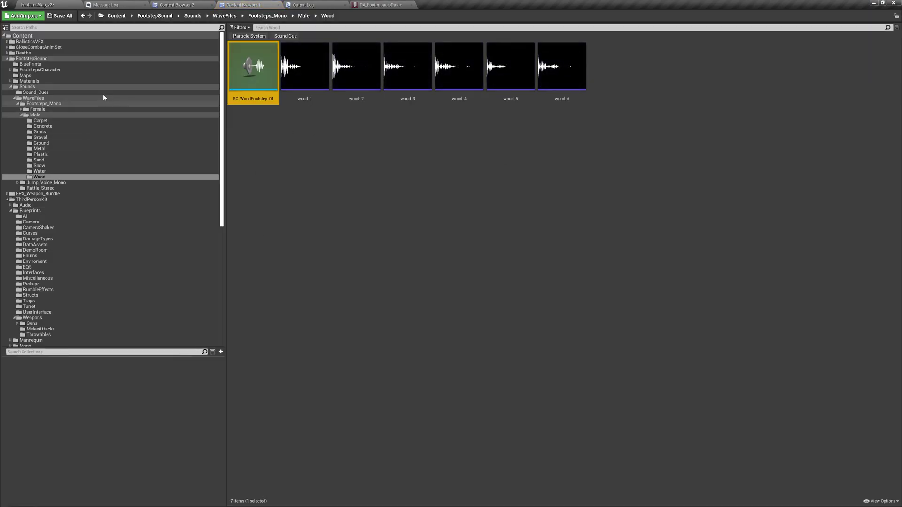
left_click(100, 82)
left_click(286, 37)
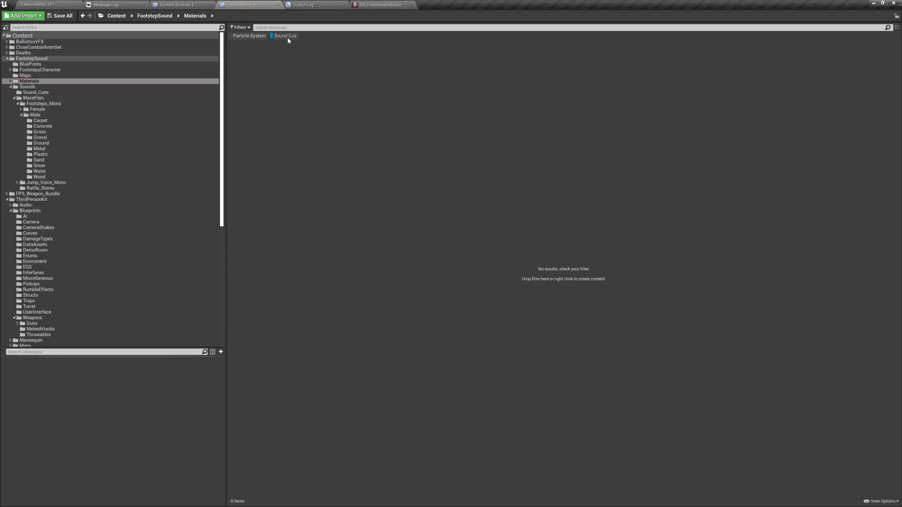
left_click(69, 60)
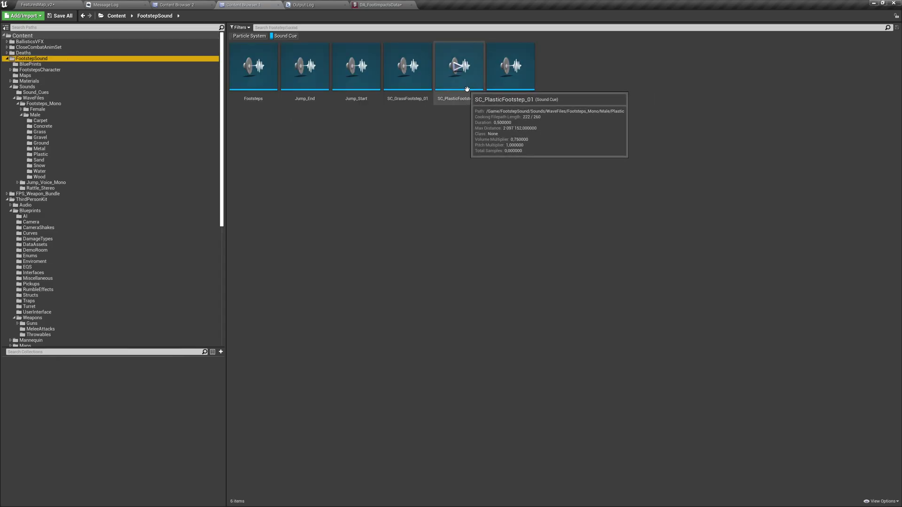
- Assign the SC_GrassFootstep_01 sound cue to the Glass entry of the Impact Sound map and save the data asset
left_click(407, 66)
left_click(390, 5)
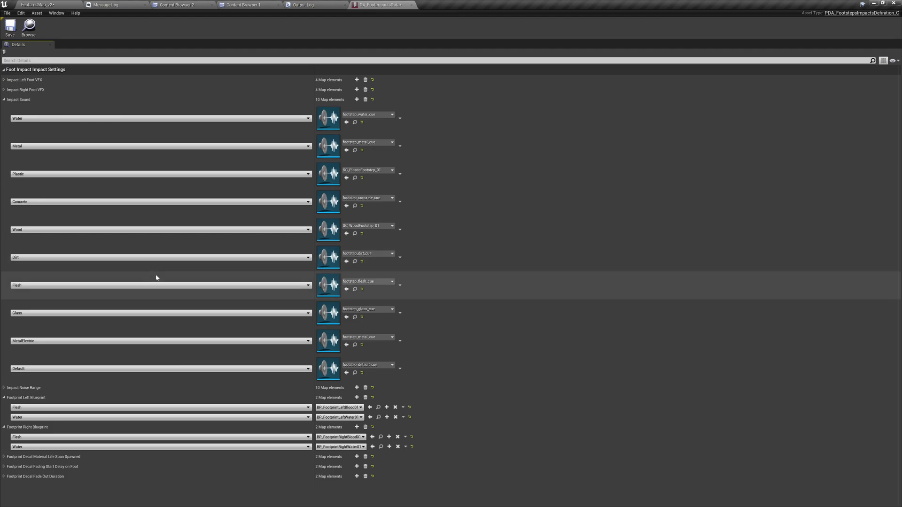
left_click(207, 4)
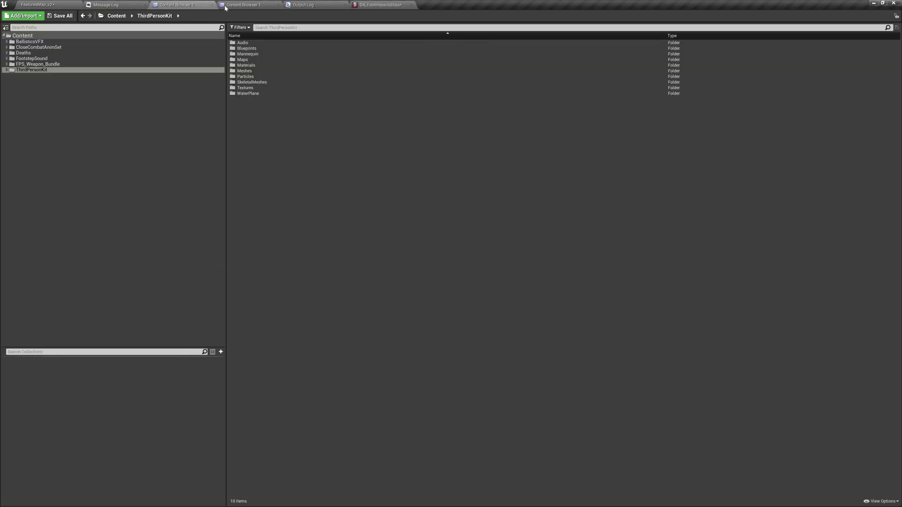
left_click(263, 6)
left_click_drag(396, 97, 154, 286)
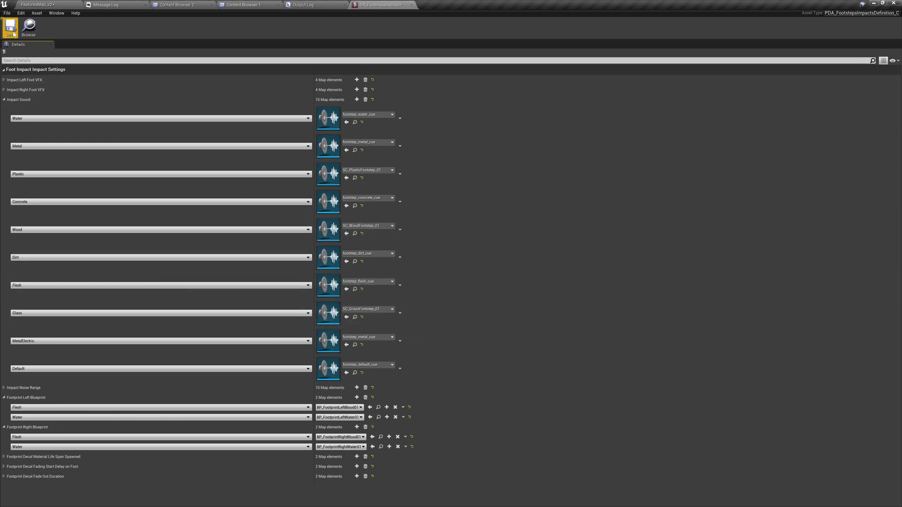
- Play the FeaturesMap_v2 level and walk the character back and forth over the Wood tiles to test their footstep sound
left_click(50, 5)
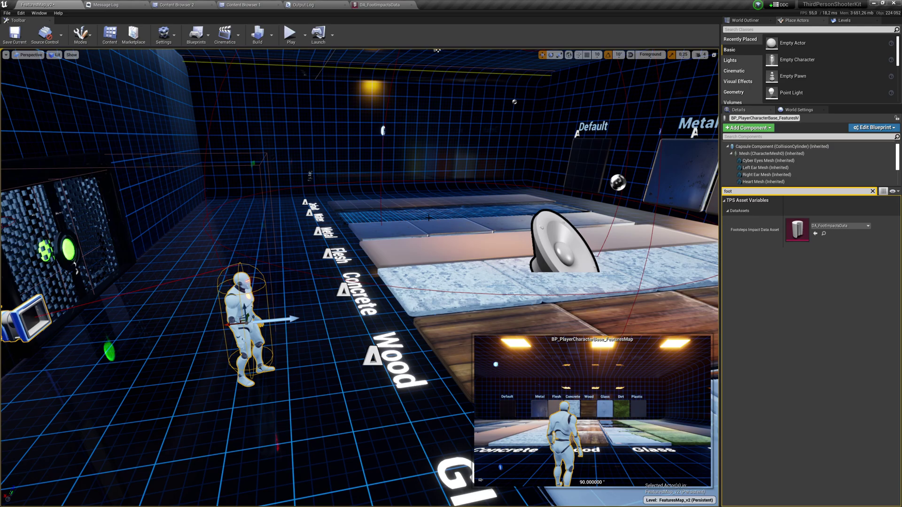
key("alt+p")
key("w")
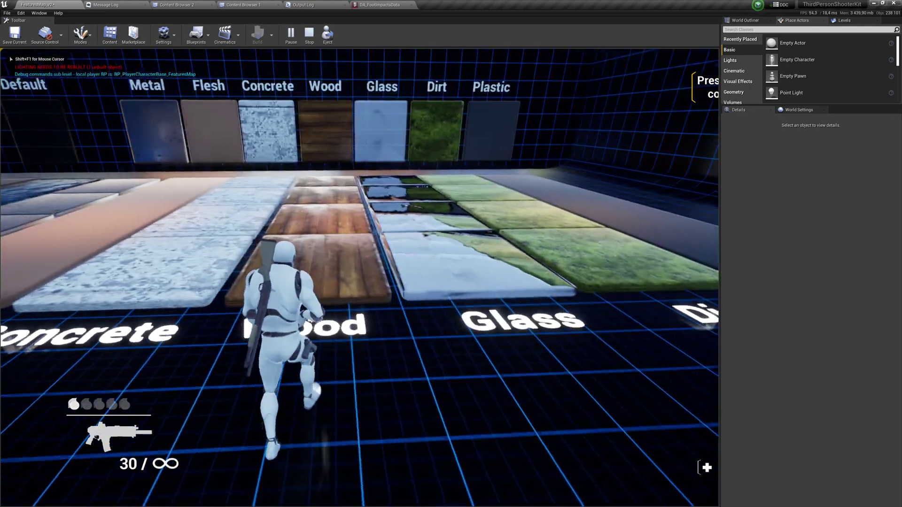
key("w")
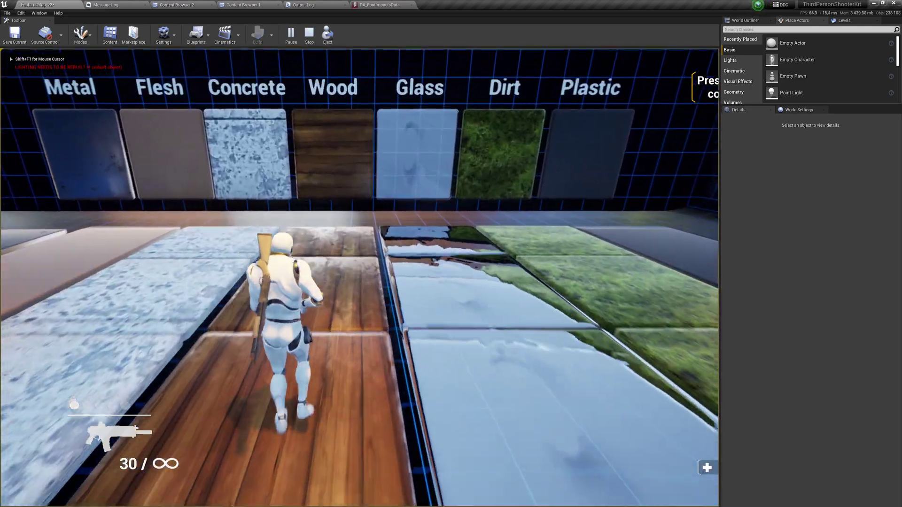
key("w")
key("s")
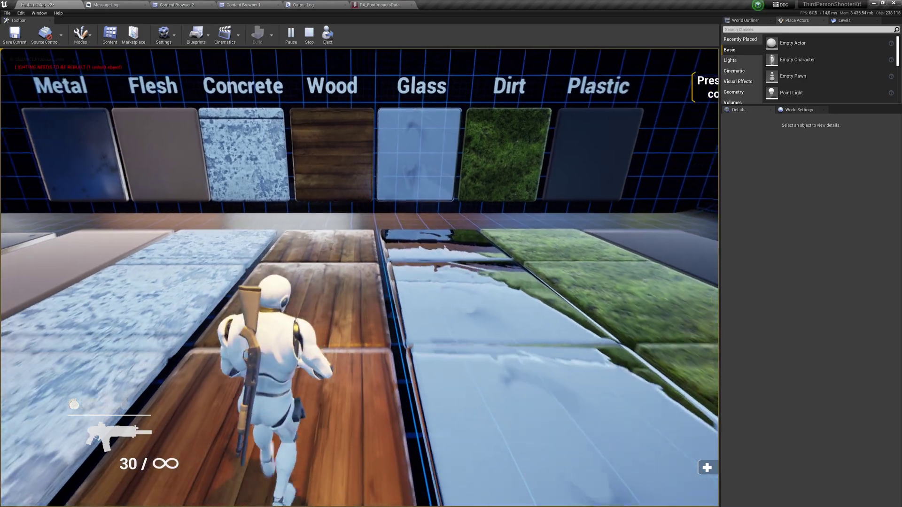
- Run the character across the Dirt tiles and onto the Plastic surface to test their footstep sounds
key("w")
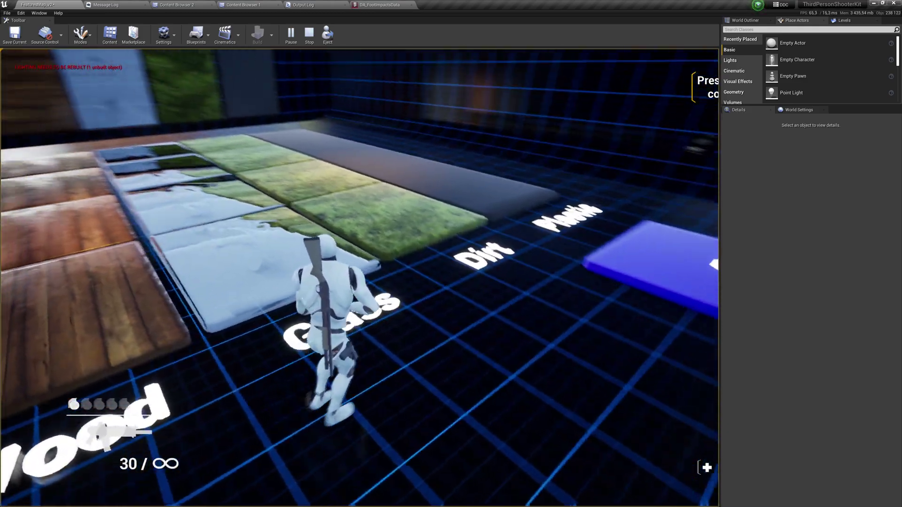
key("w")
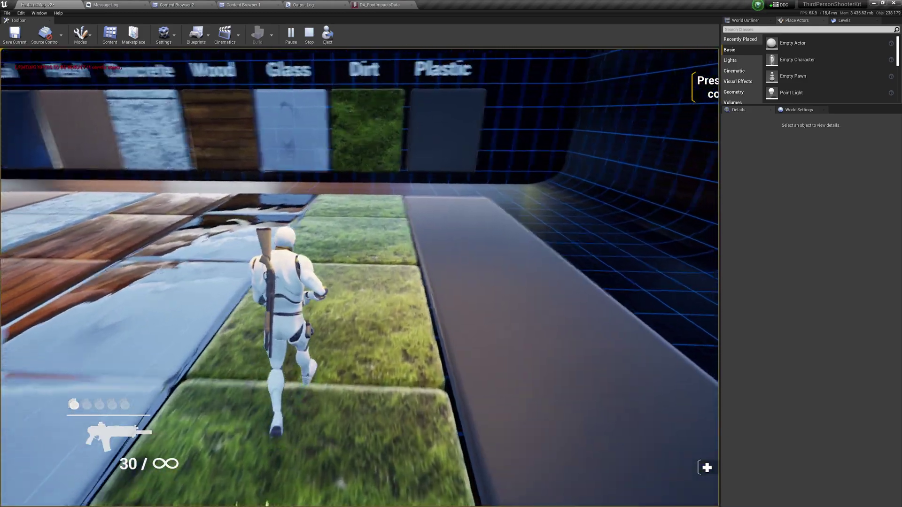
key("w")
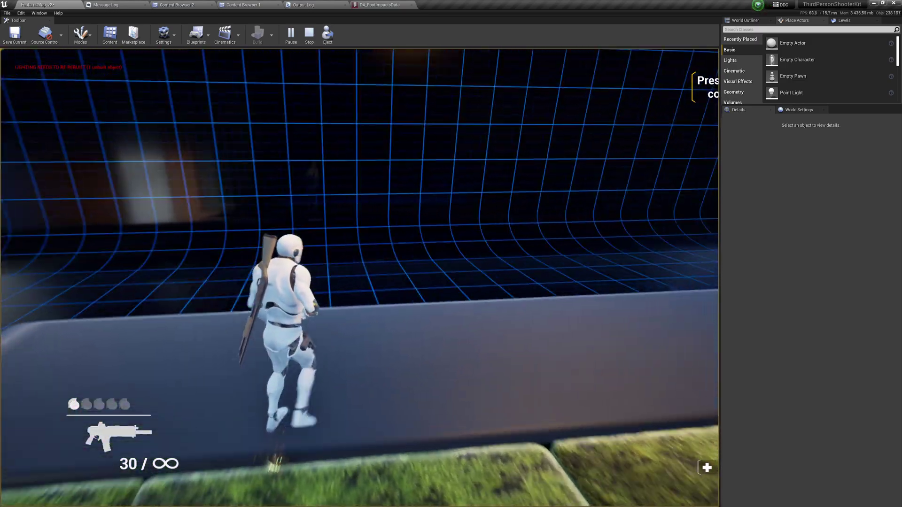
key("w")
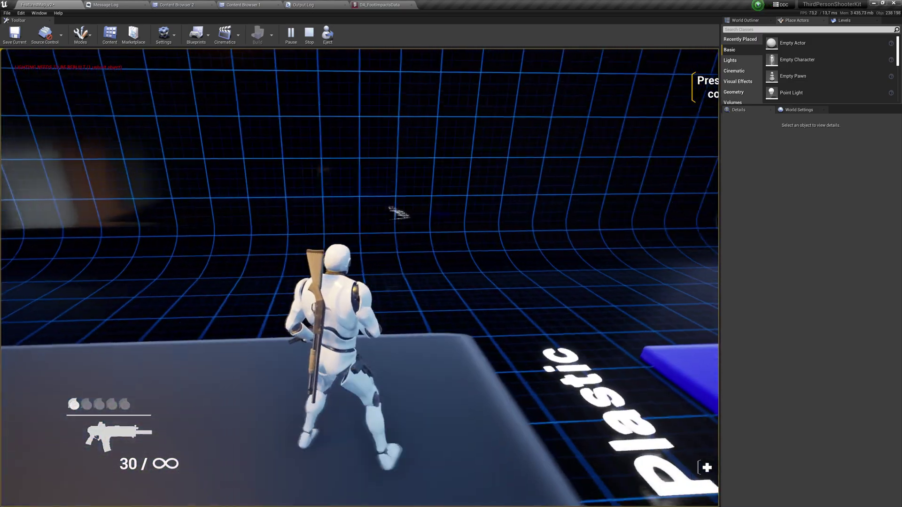
- Move the character back past the surfaces to the Glass tiles to test their footsteps, and end the play session
key("s")
key("a")
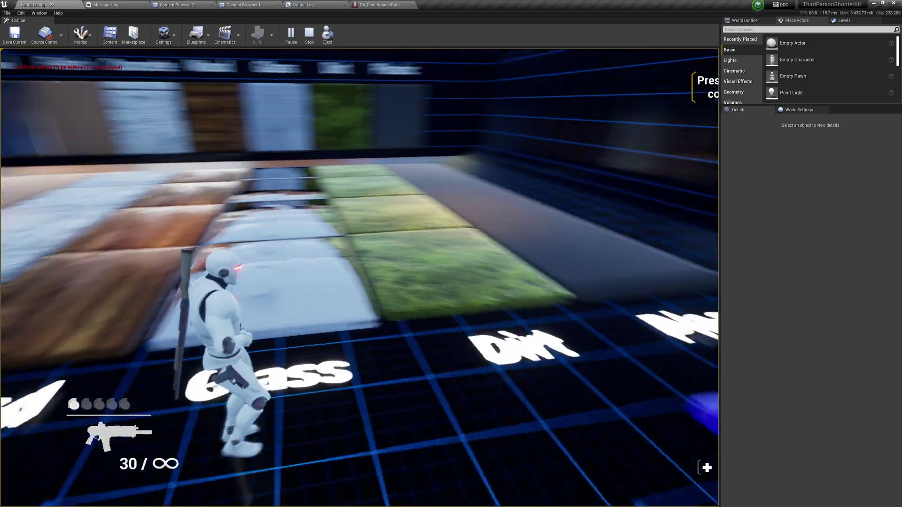
key("a")
key("w")
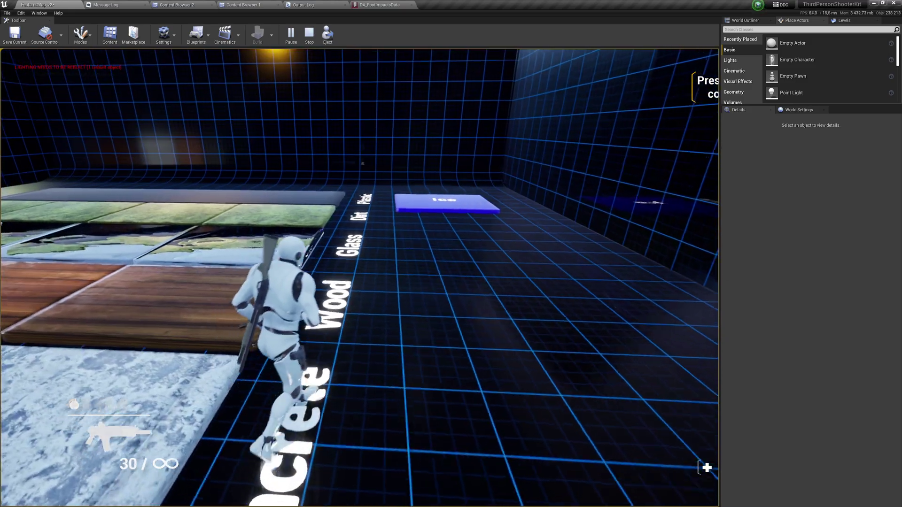
key("d")
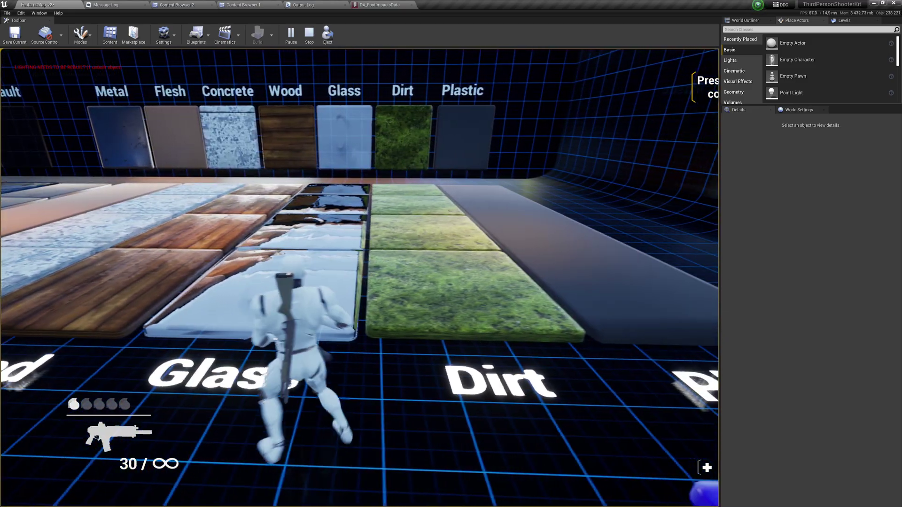
key("a")
key("w")
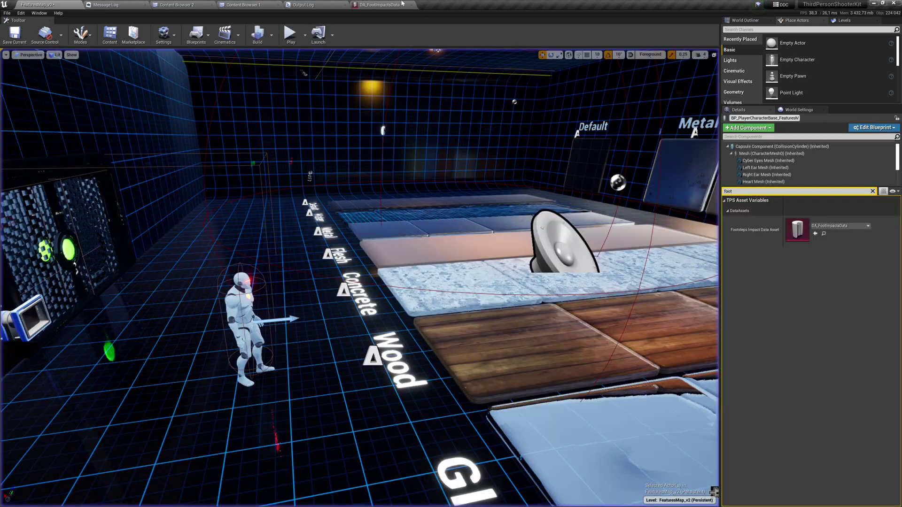
- Select the demo room floor mesh SM_DemoRoomU9 and clear the "foot" details filter to show its collision properties
left_click(380, 5)
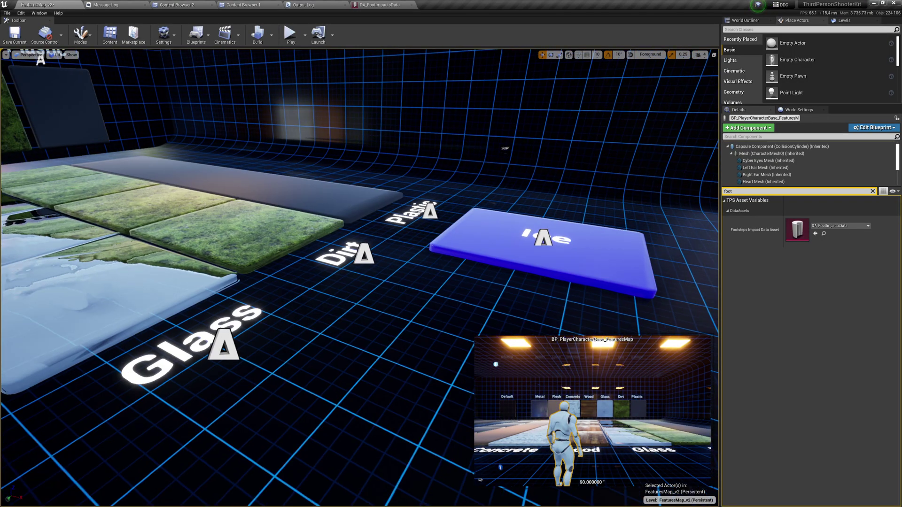
left_click(505, 148)
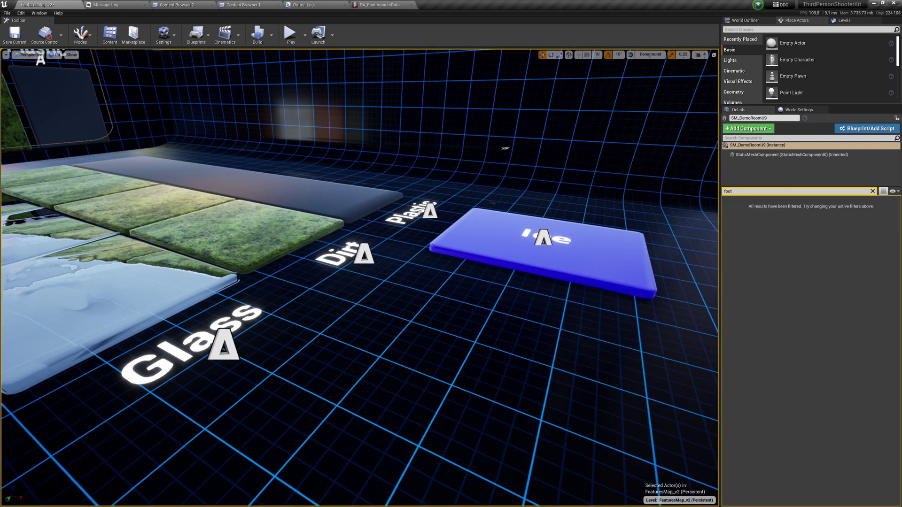
left_click(872, 191)
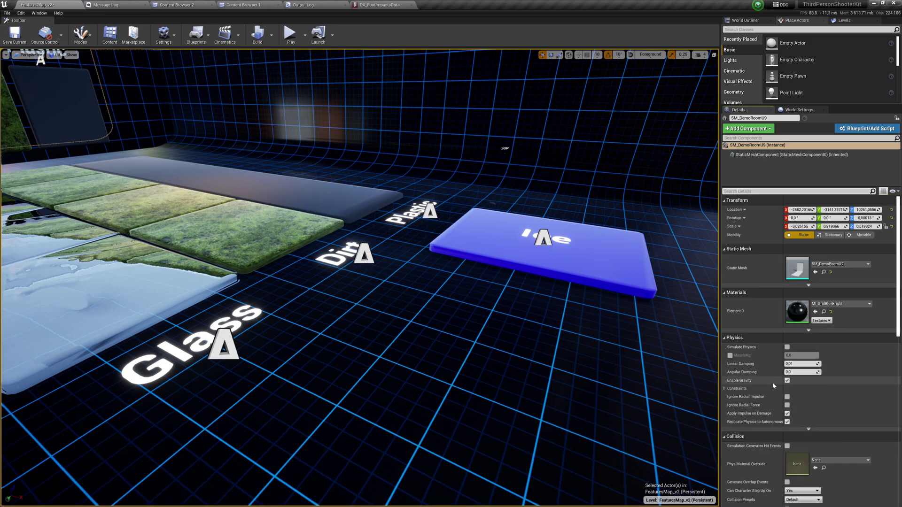
scroll(771, 270, "down", 5)
- Play the level and run the character over the grid floor towards the Plastic surface to test the floor's footsteps
right_click_drag(462, 366, 278, 366)
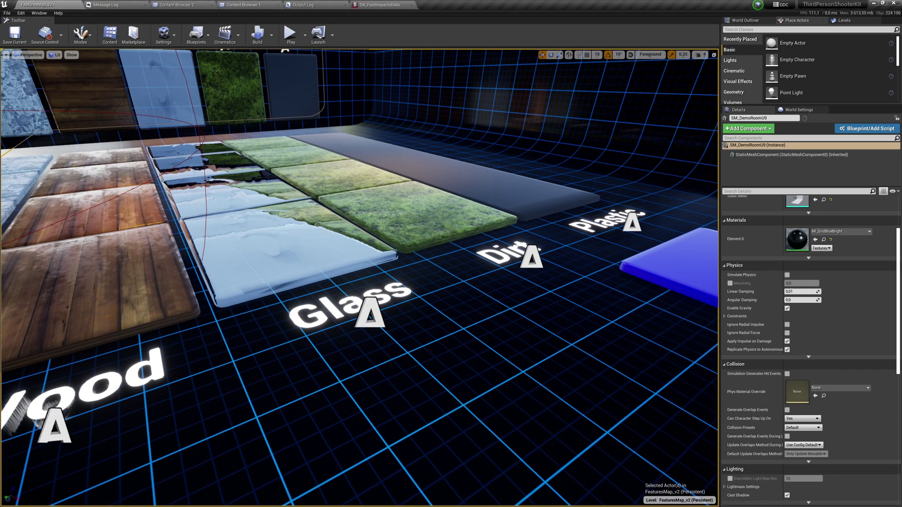
right_click_drag(526, 327, 462, 308)
key("a")
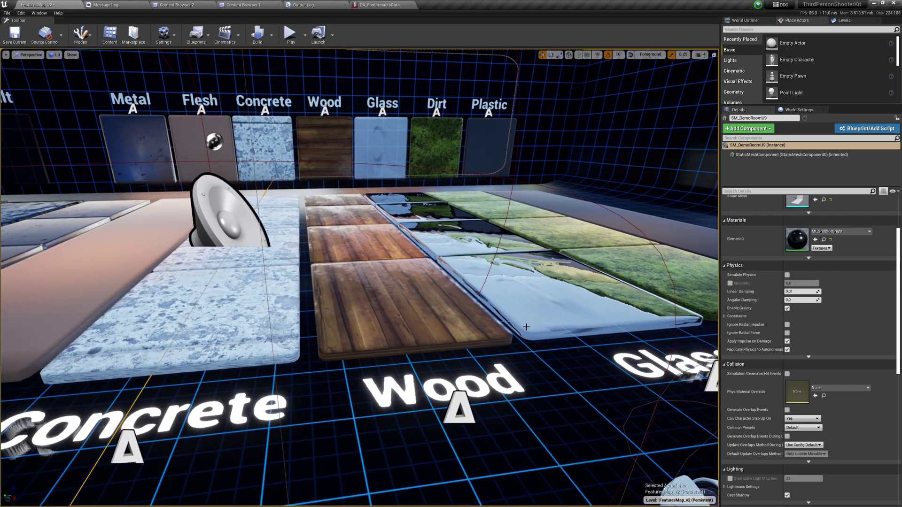
key("alt+p")
key("w")
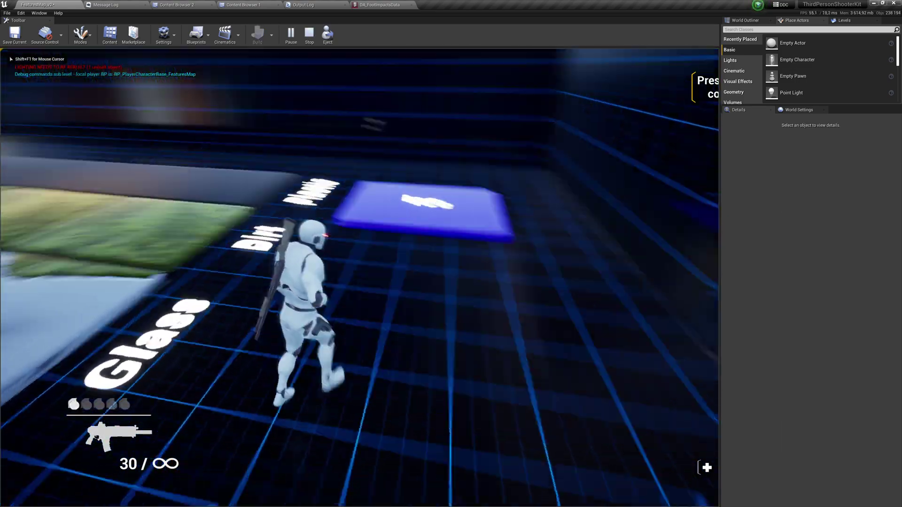
key("a")
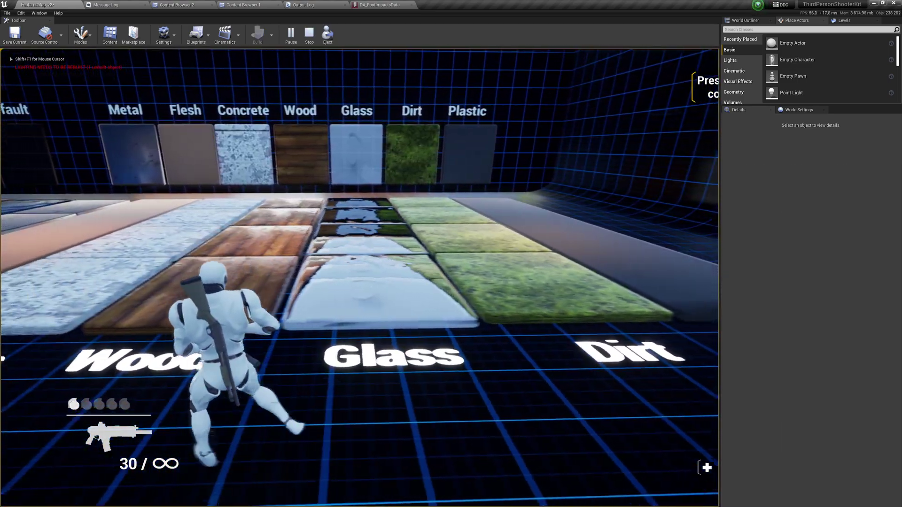
key("d")
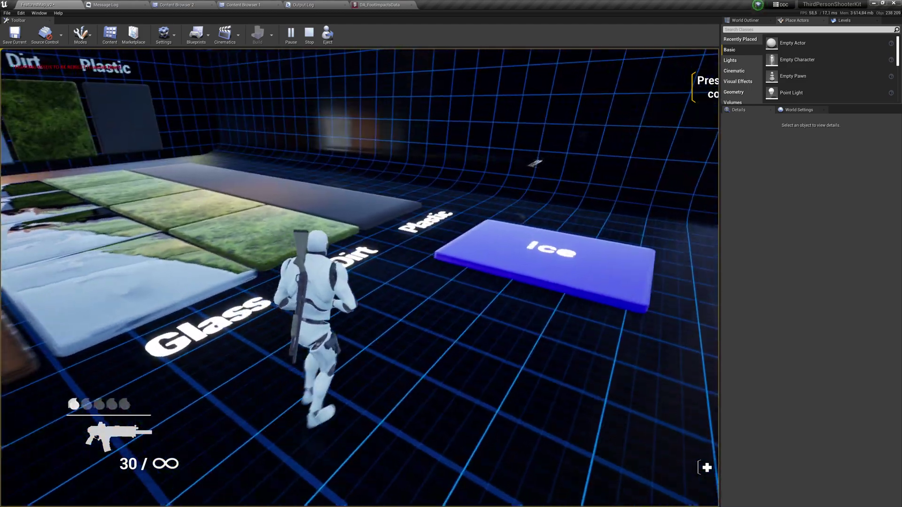
key("w")
key("a")
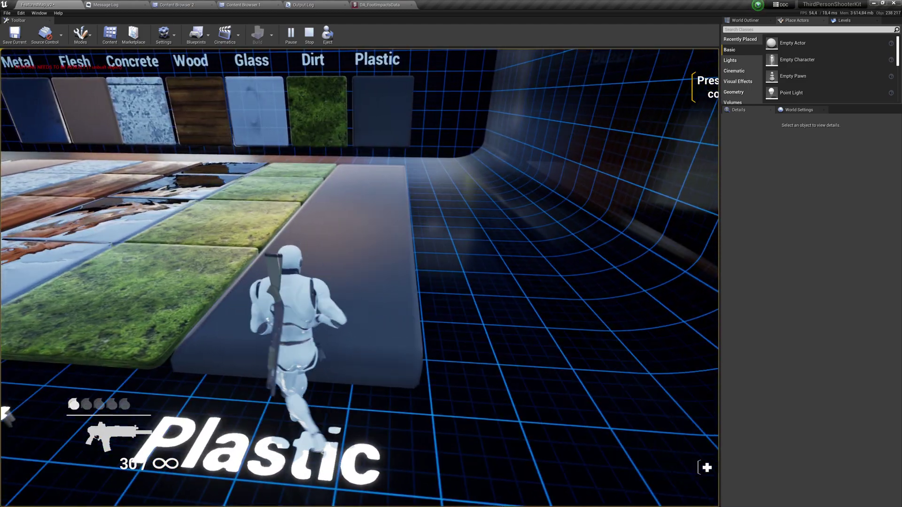
- Run across the Glass, Concrete and Flesh surfaces and back onto the grid floor to compare footsteps, and end the play session
key("w")
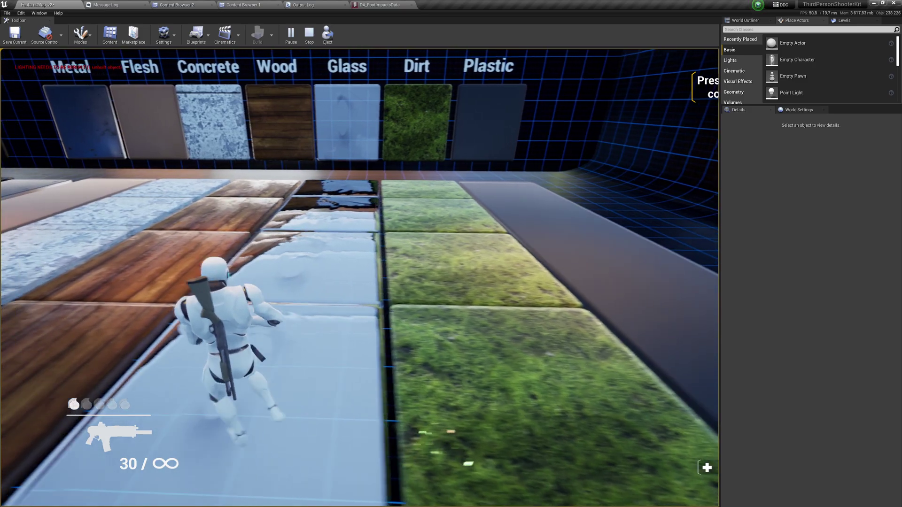
key("a")
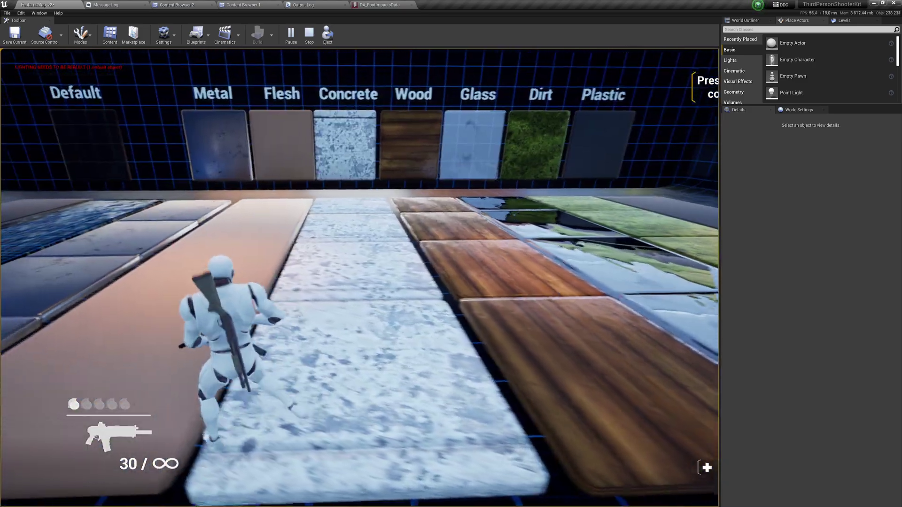
key("d")
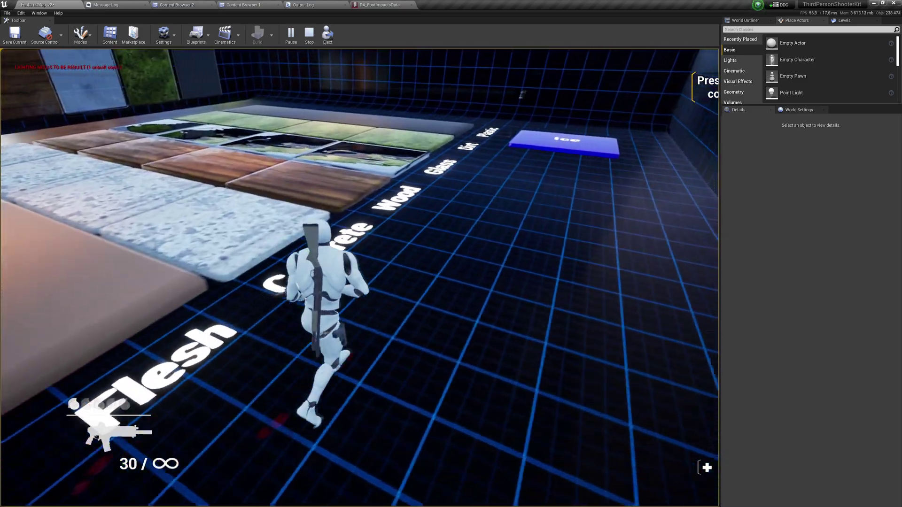
key("d")
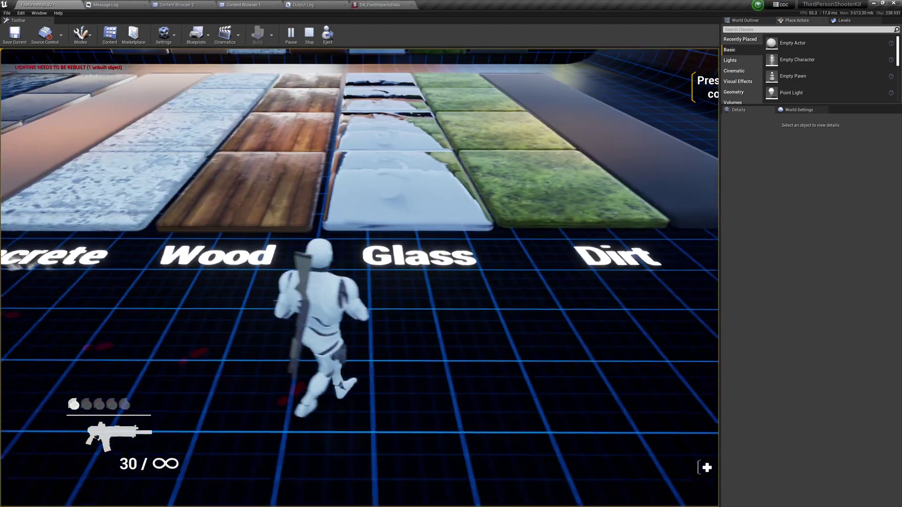
key("Escape")
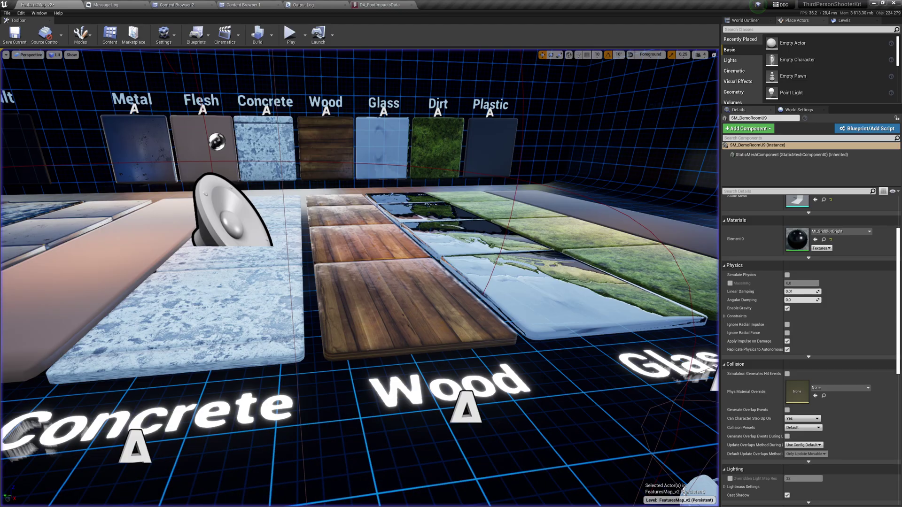
- Add the demo room's ceiling mesh to the selection and set the Phys Material Override of both meshes to PM_Metal
right_click_drag(359, 277, 422, 329)
right_click_drag(359, 277, 470, 254)
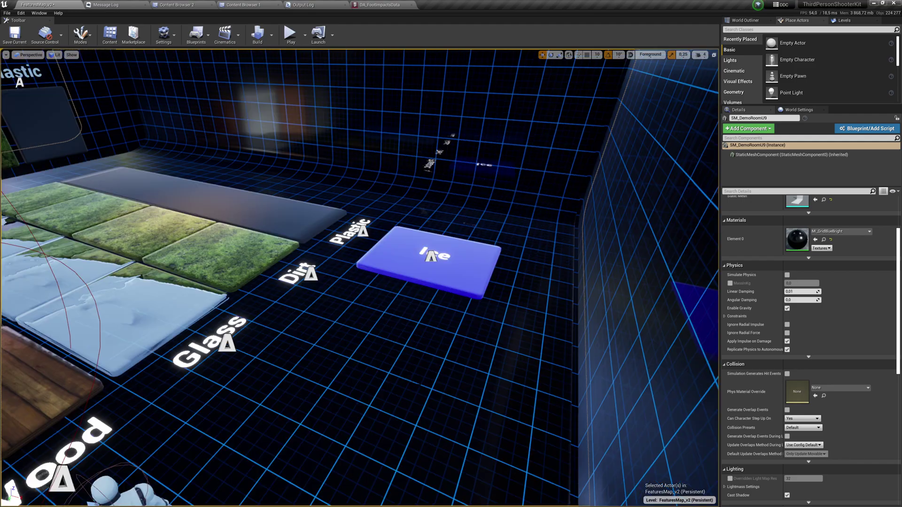
key("a")
right_click_drag(359, 277, 349, 263)
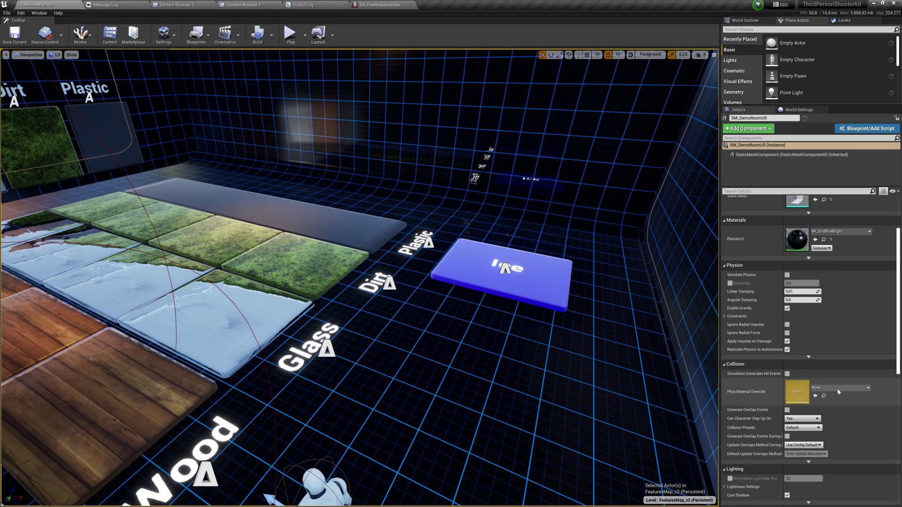
right_click_drag(501, 268, 341, 177)
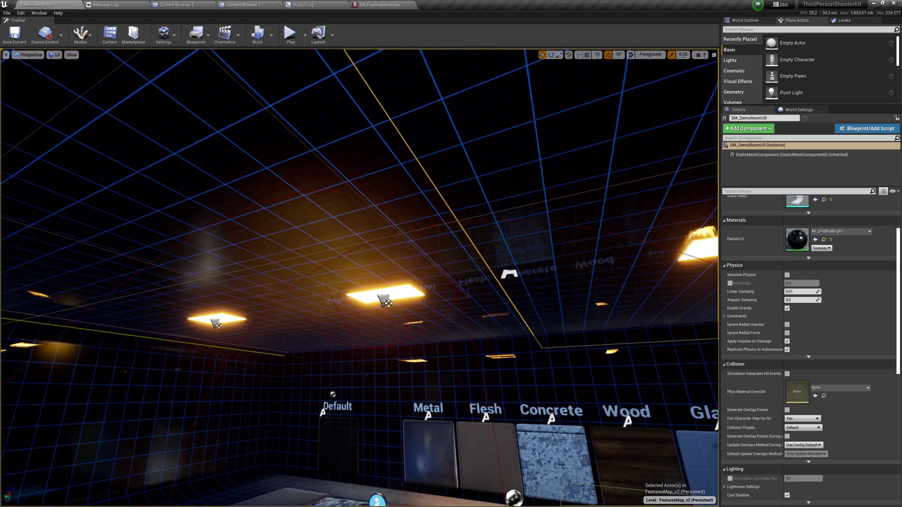
left_click(451, 197, "ctrl")
right_click_drag(436, 272, 615, 328)
key("s")
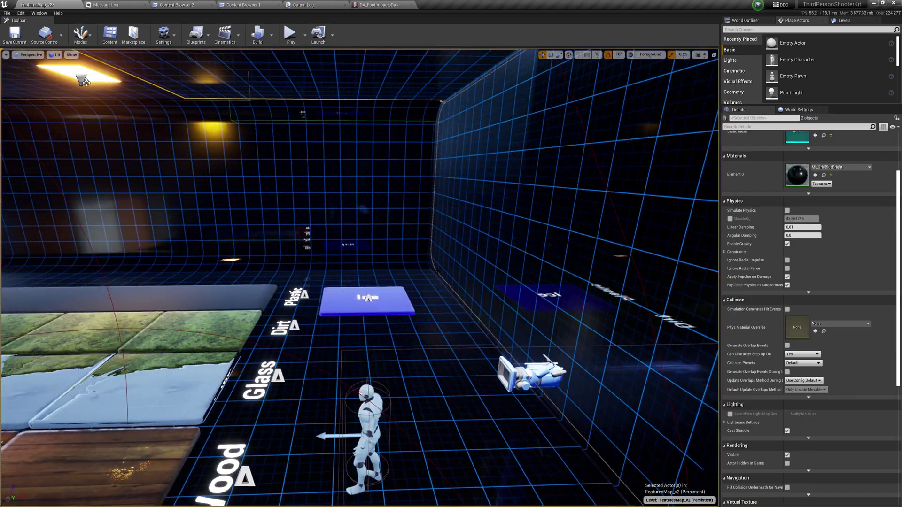
left_click(849, 323)
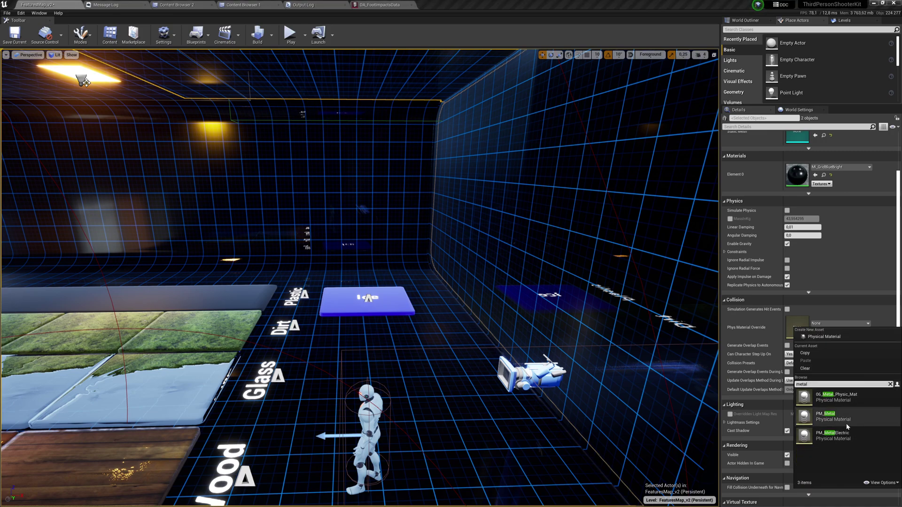
left_click(844, 415)
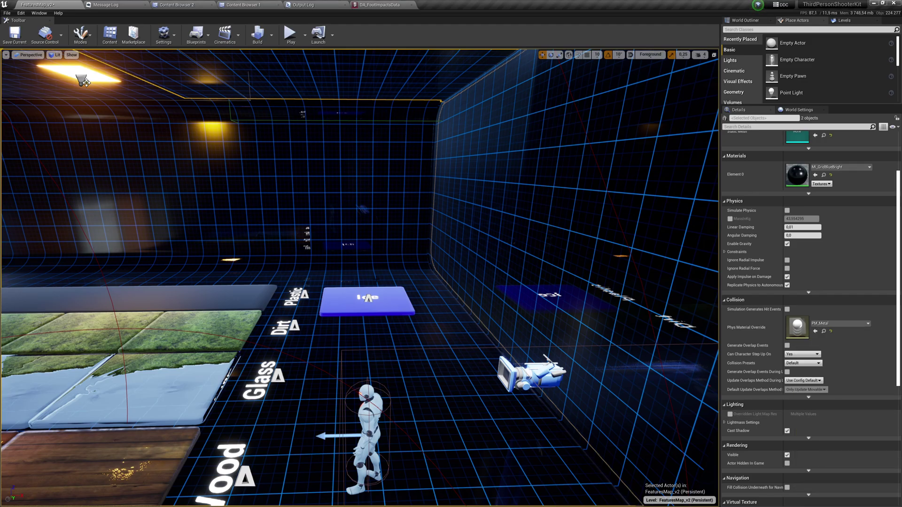
- Play the level again and run the character along the grid floor to test its metal footstep sound
right_click_drag(376, 279, 433, 300)
key("Escape")
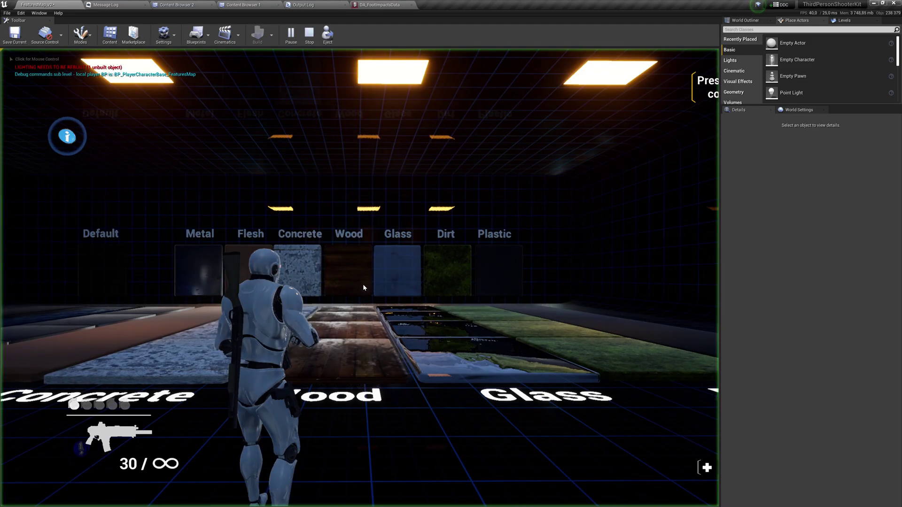
left_click(363, 288)
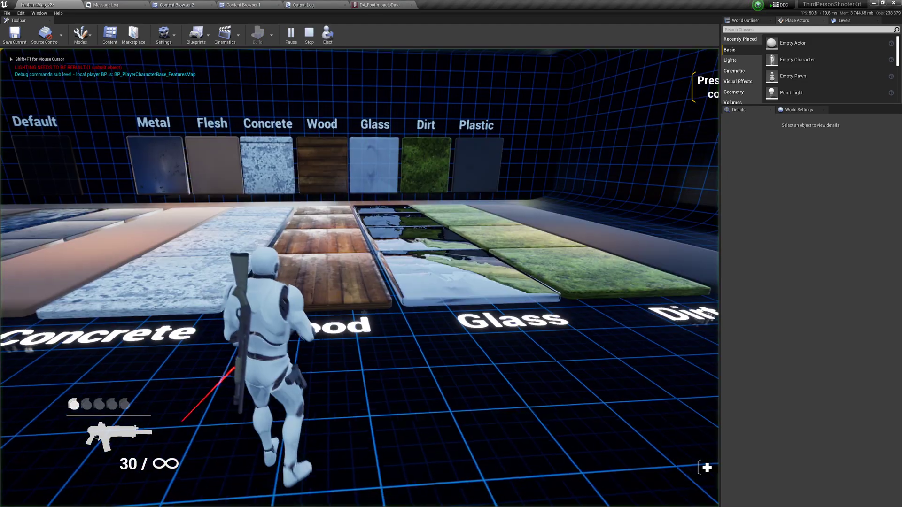
key("a")
key("w")
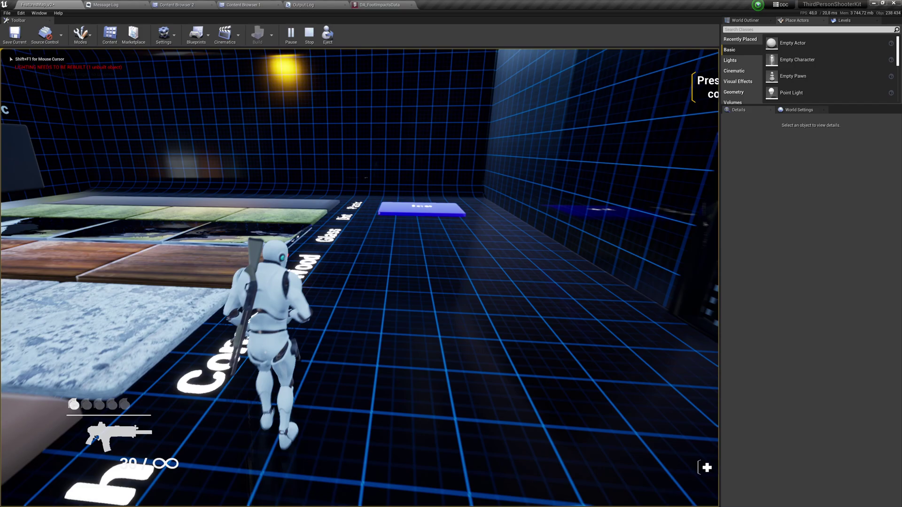
key("d")
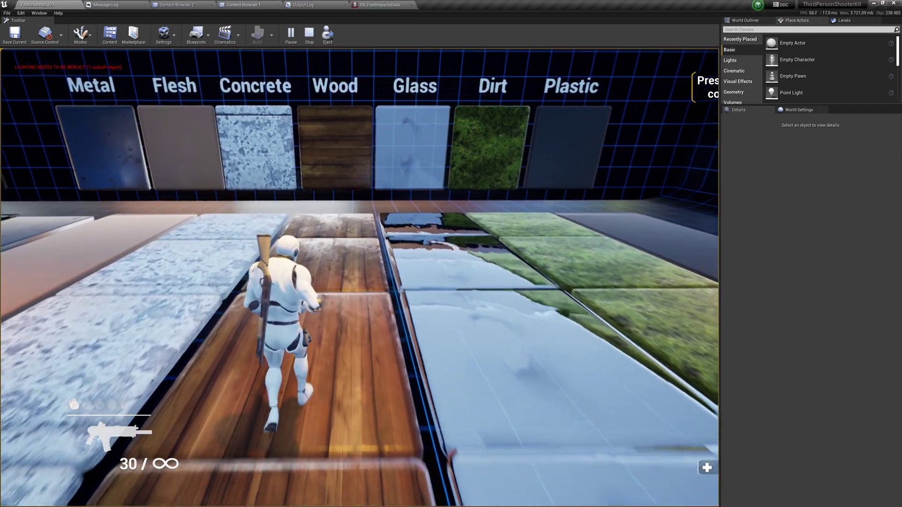
- Run the character back and forth over the Wood tiles to compare their footsteps, and end the play session
key("w")
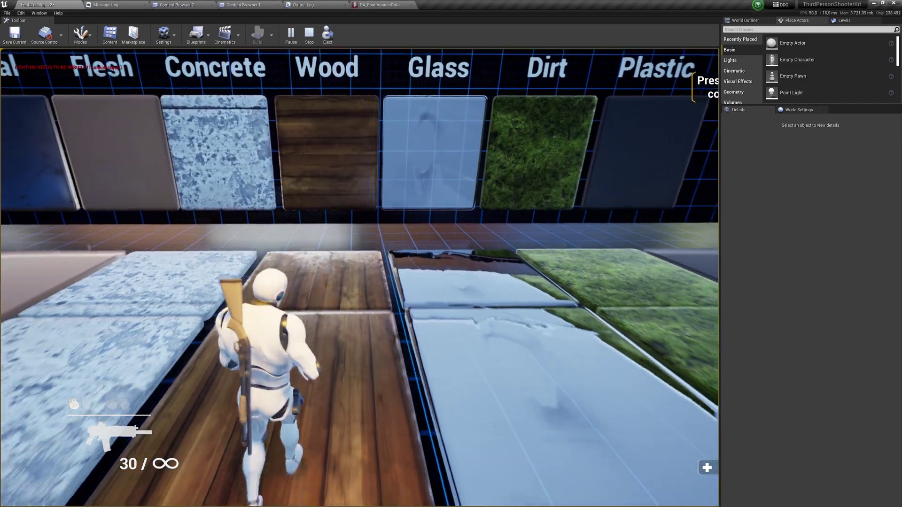
key("s")
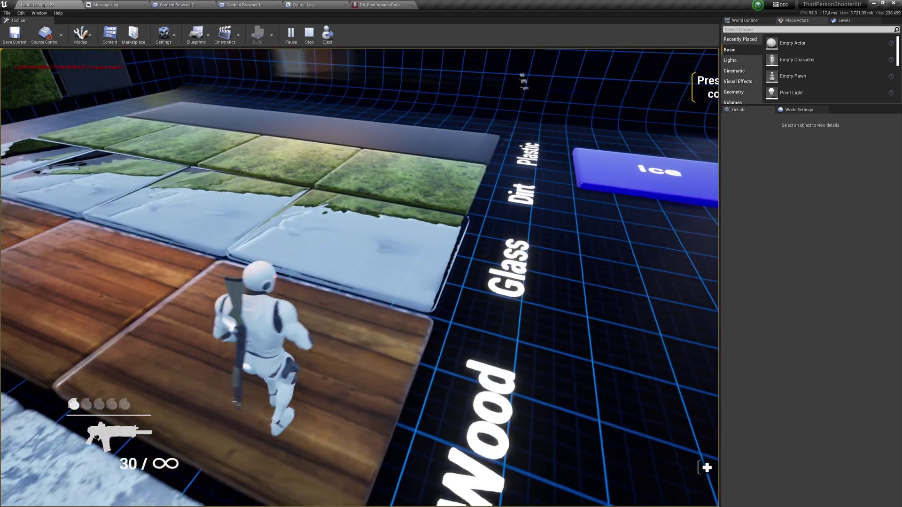
key("s")
key("w")
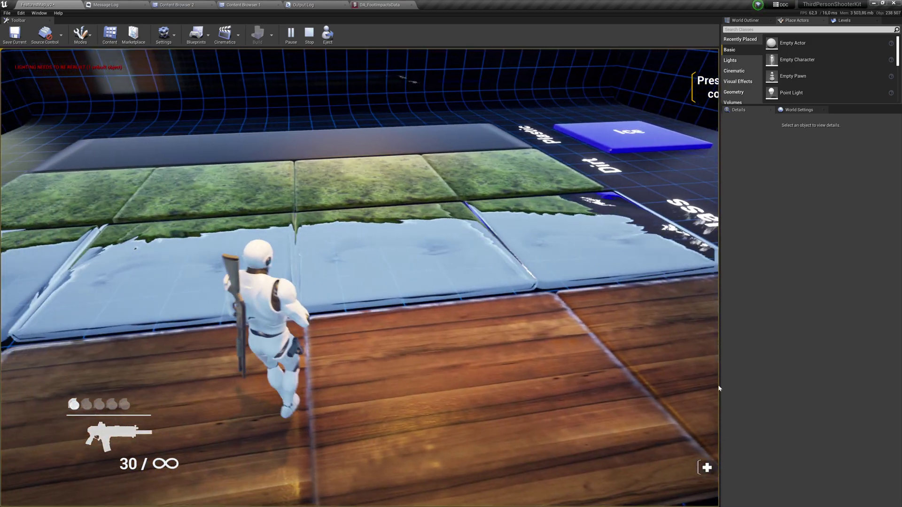
key("Escape")
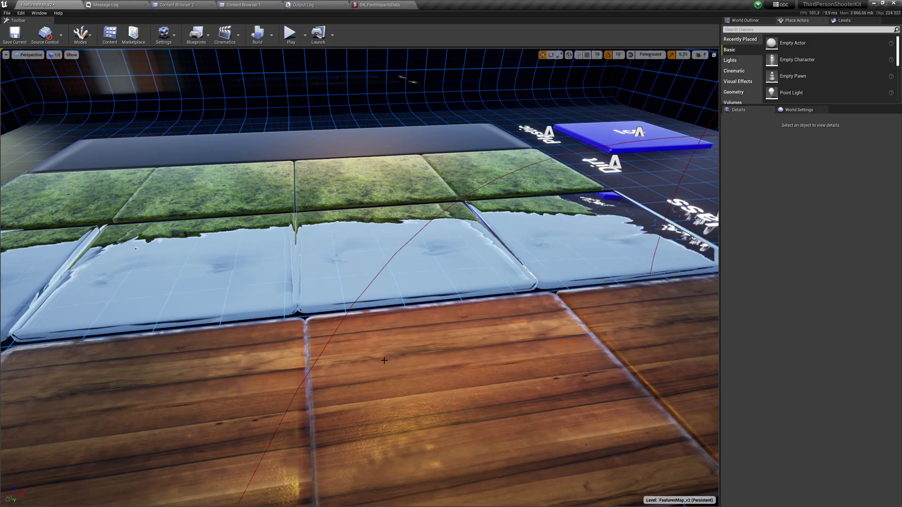
- Remove the Sound Cue filter, search all content for "an foot", and select the AN_Footstep_RightFoot notify
key("s")
key("d")
right_click_drag(384, 360, 402, 346)
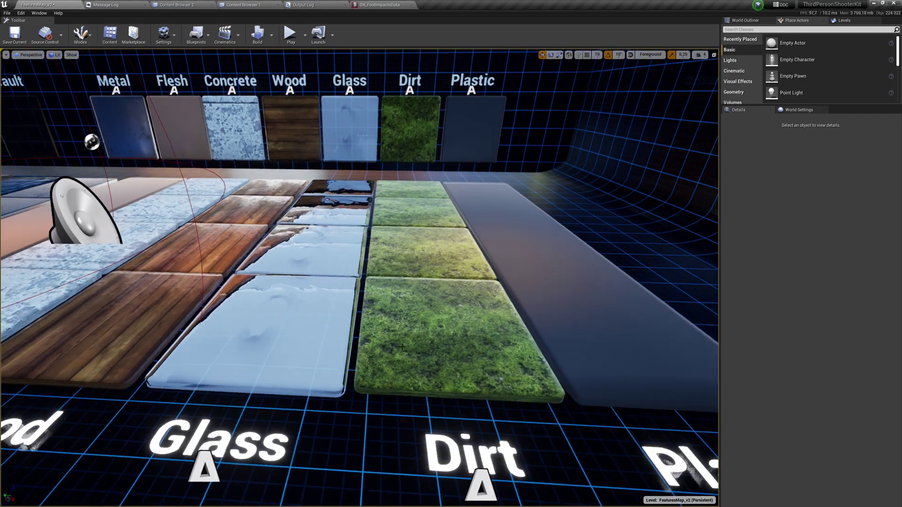
left_click(179, 5)
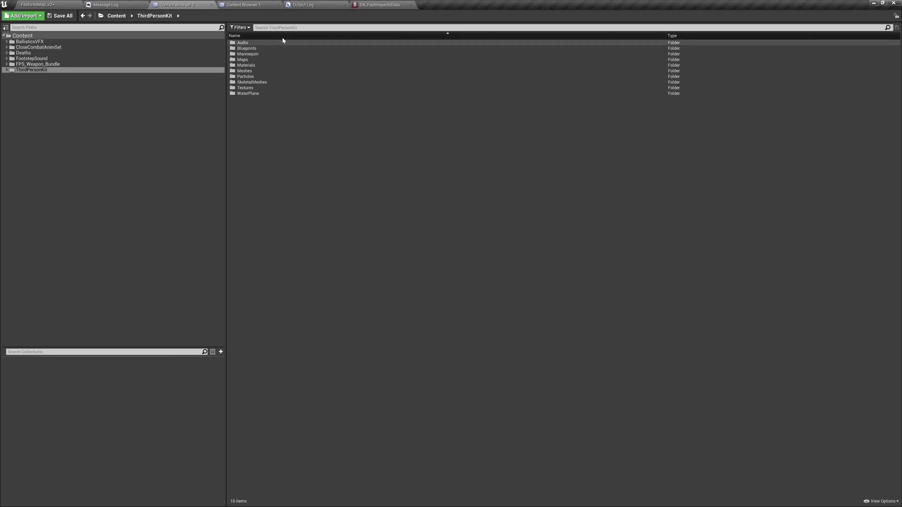
left_click(253, 3)
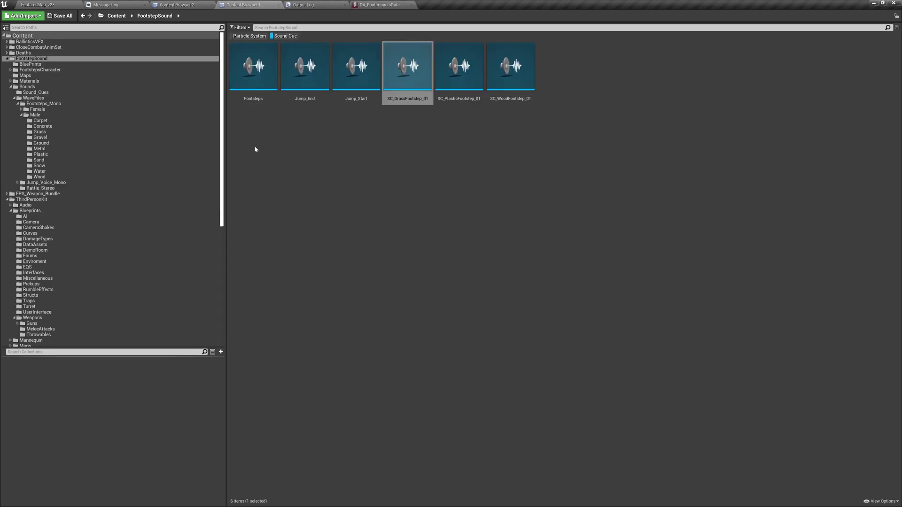
left_click(111, 37)
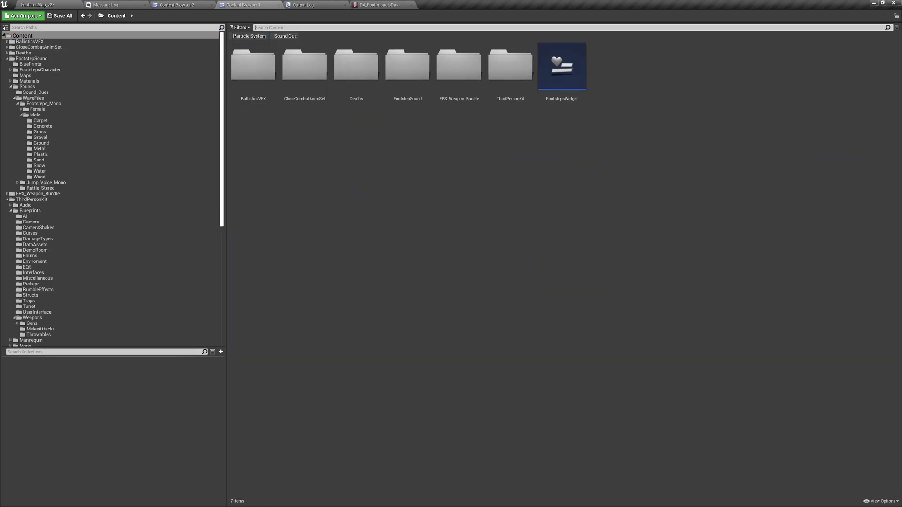
type("an foot")
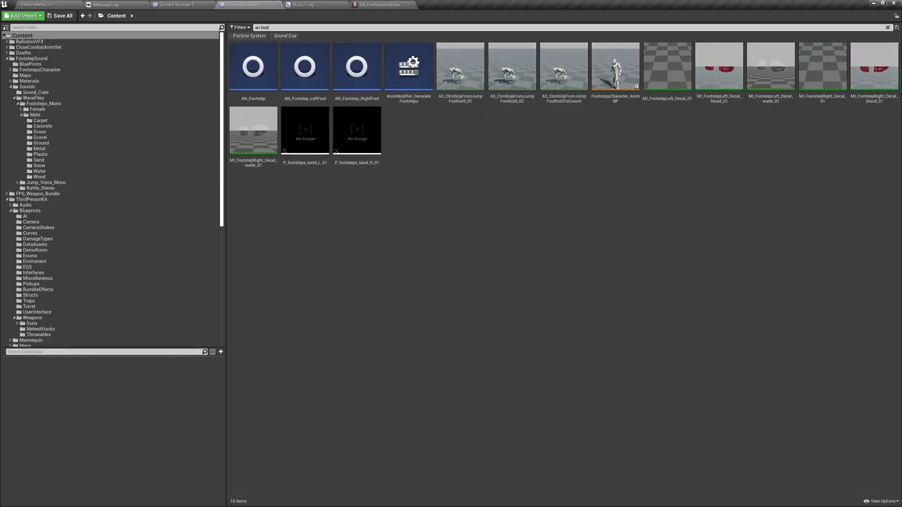
left_click(269, 83)
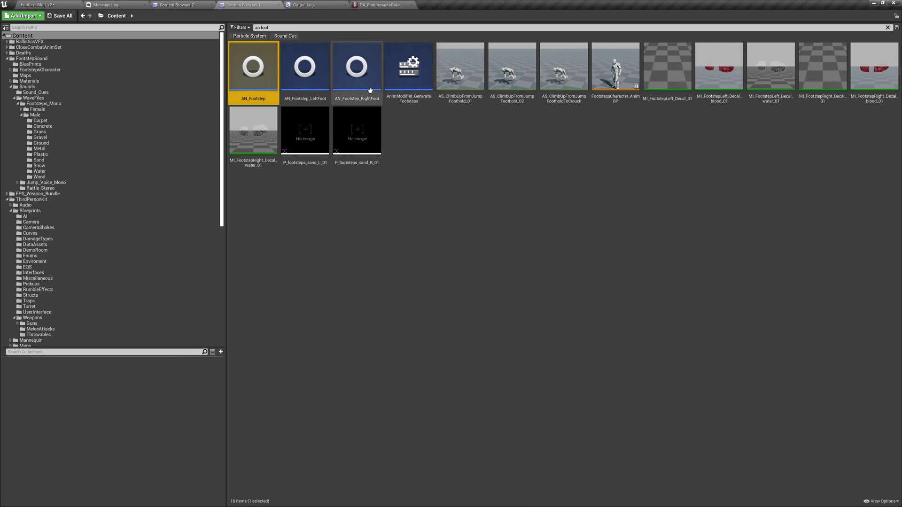
left_click(357, 71)
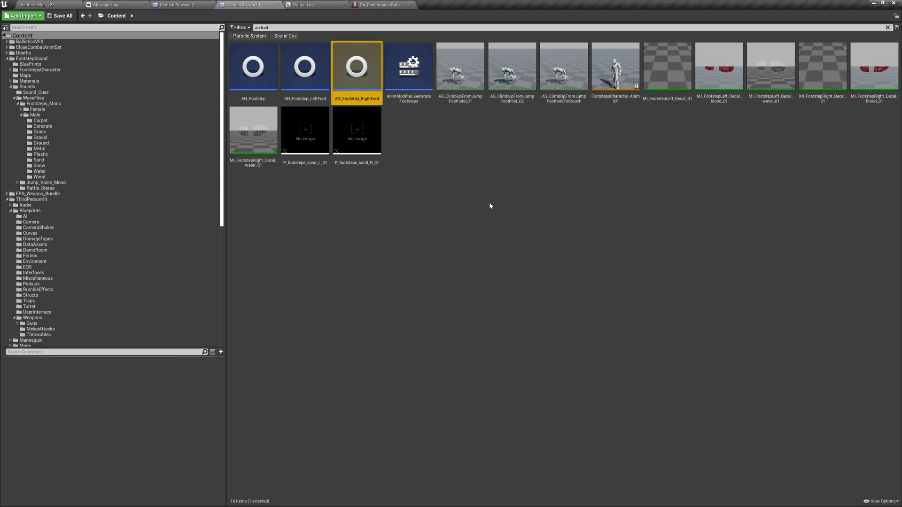
- Open the Reference Viewer for AN_Footstep_RightFoot and examine the animations that reference it, down to the collapsed nodes
right_click(376, 86)
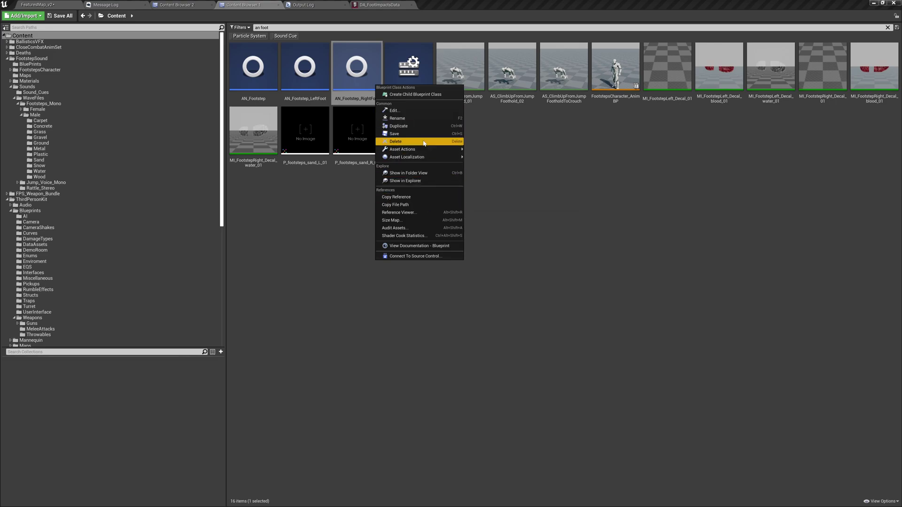
mouse_move(423, 151)
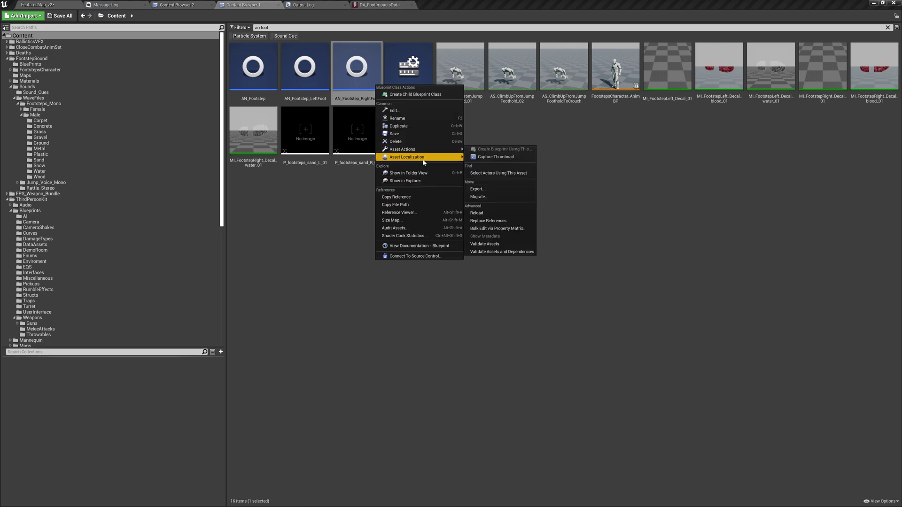
left_click(424, 214)
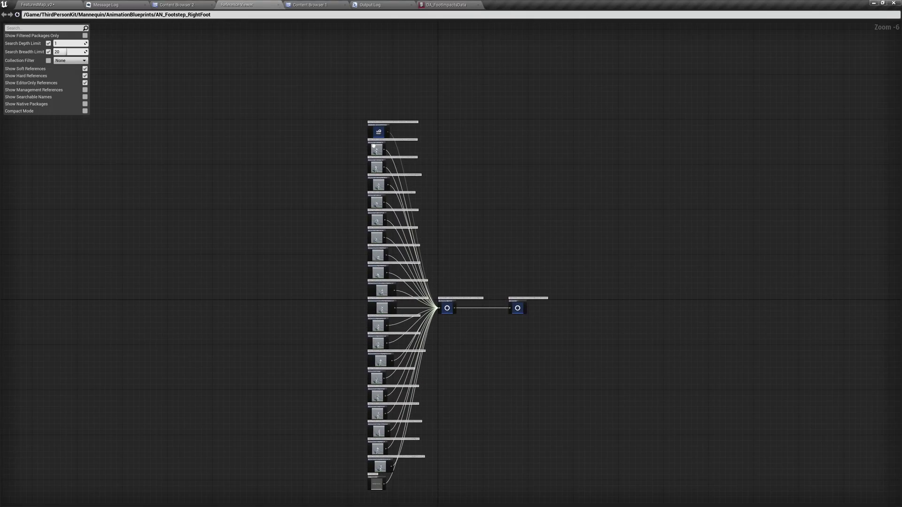
scroll(367, 189, "up", 3)
scroll(367, 188, "up", 2)
right_click_drag(453, 278, 455, 21)
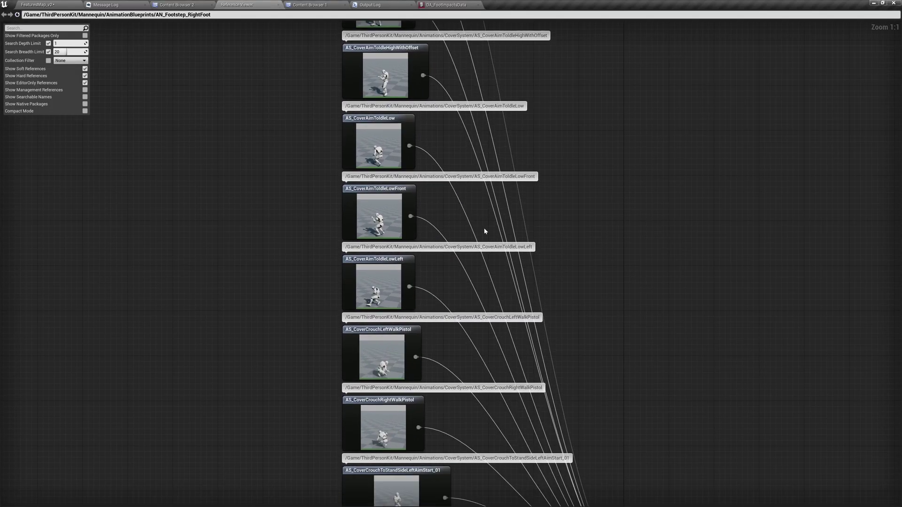
right_click_drag(481, 310, 463, 27)
right_click_drag(491, 241, 494, 21)
right_click_drag(549, 264, 504, 21)
right_click_drag(423, 392, 461, 260)
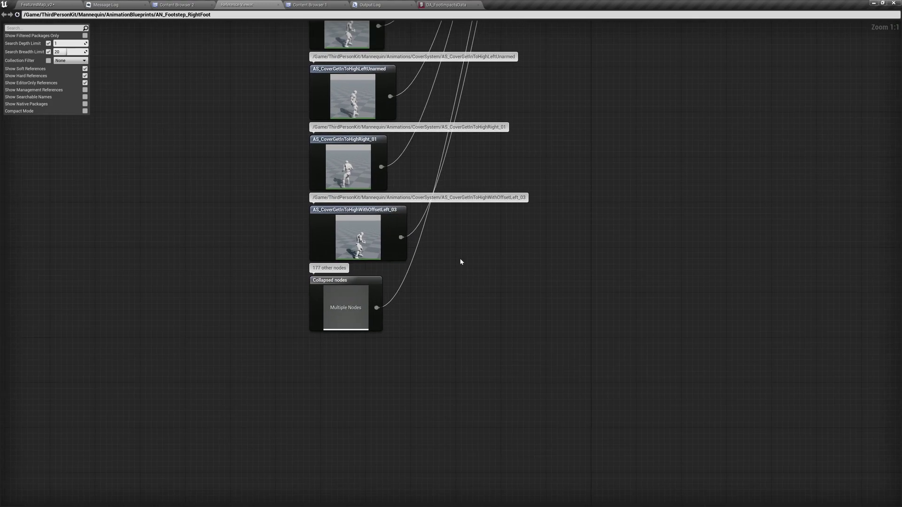
- Set the Search Breadth Limit to 100, search the references for "jog right", and open the AS_CrouchForwardRightLow animation
scroll(461, 260, "down", 1)
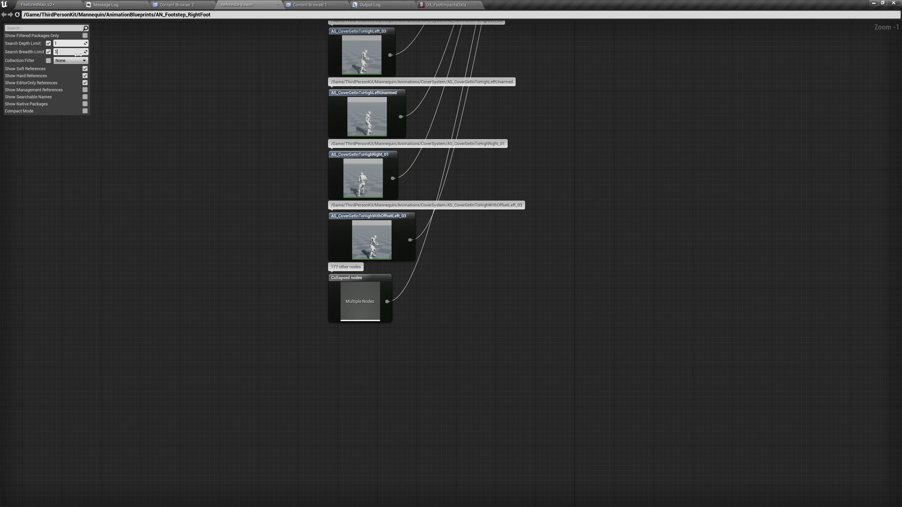
type("00")
key("Return")
scroll(243, 195, "down", 4)
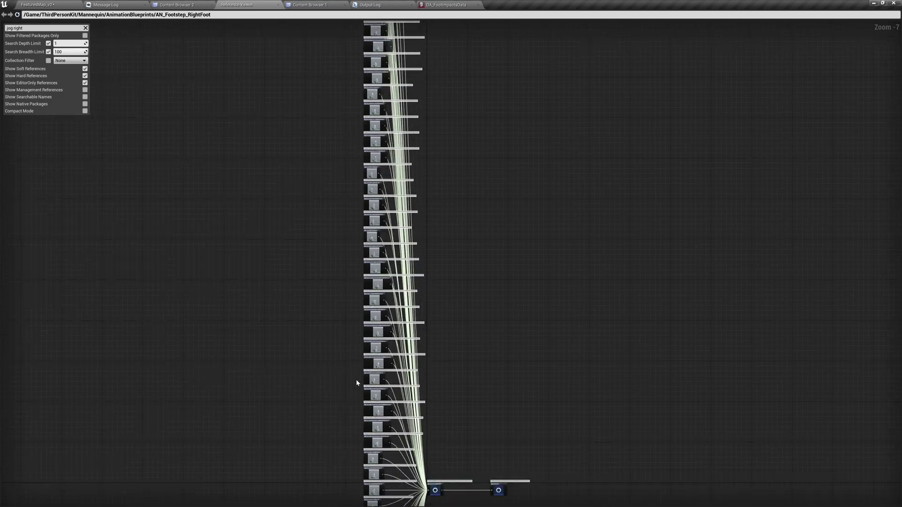
scroll(373, 161, "up", 8)
scroll(374, 161, "down", 7)
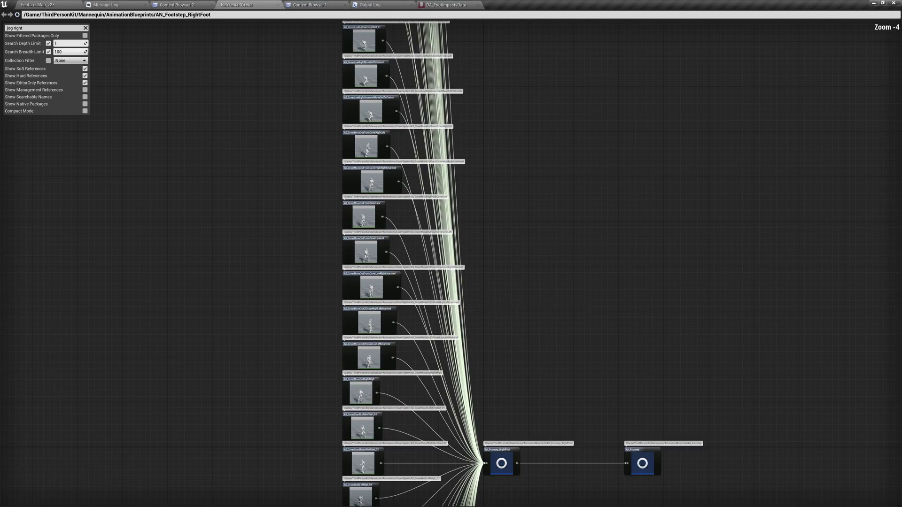
scroll(386, 253, "up", 3)
right_click_drag(394, 446, 389, 54)
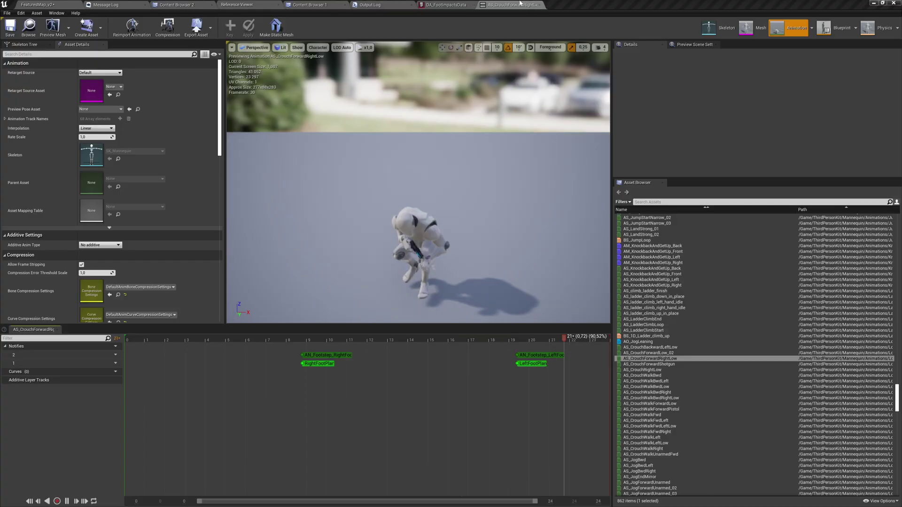
- Pause the animation preview and select the AN_Footstep_RightFoot notify, enlarging the details area to examine its settings
left_click_drag(453, 188, 394, 173, "alt")
key("space")
right_click_drag(451, 216, 429, 244)
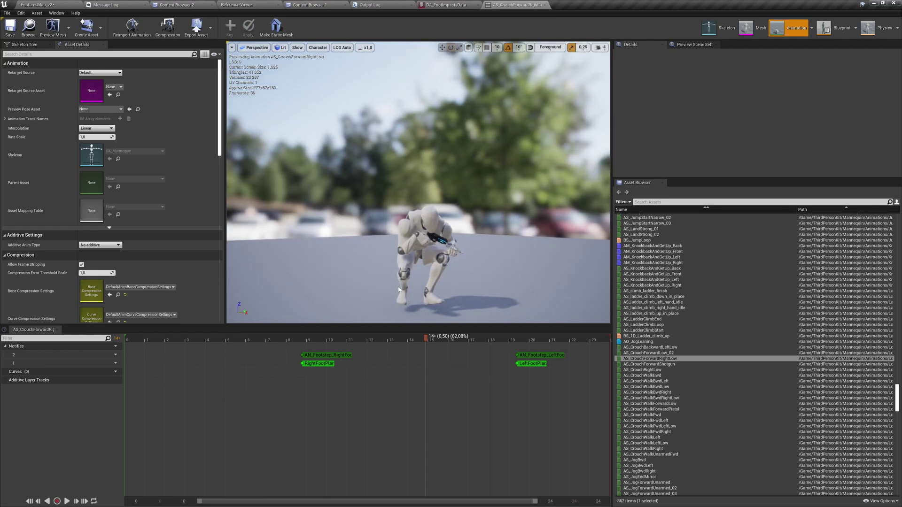
right_click_drag(398, 290, 418, 296)
left_click(339, 356)
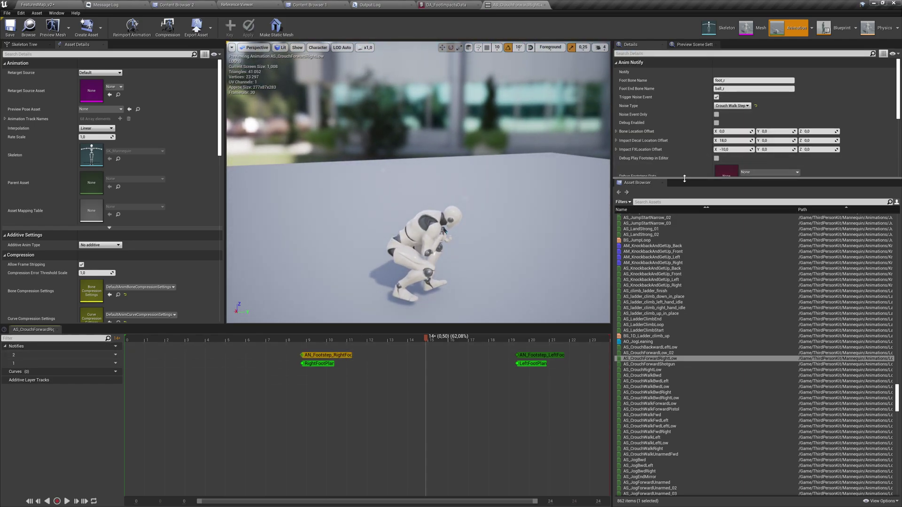
left_click_drag(685, 178, 705, 284)
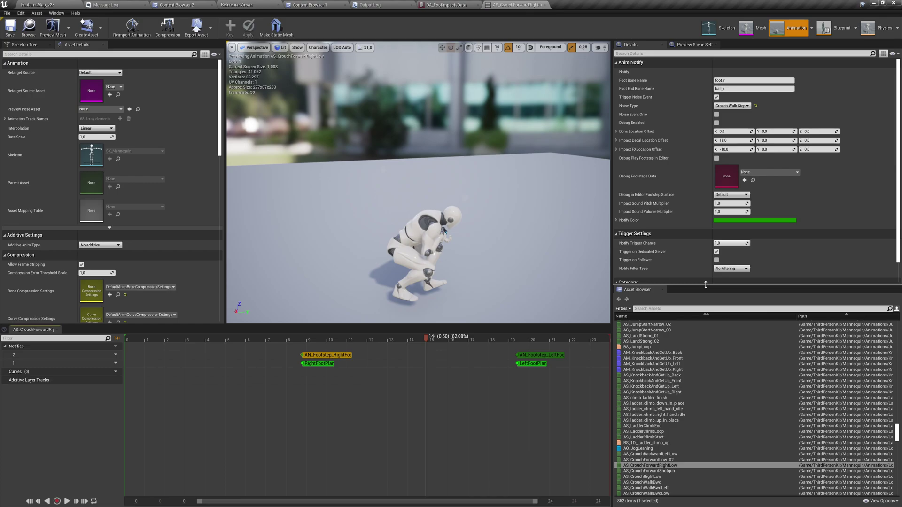
- Add a trial AN_Footstep_RightFoot notify around frame 13 of notify track 2, and delete it
left_click(399, 350)
right_click(396, 352)
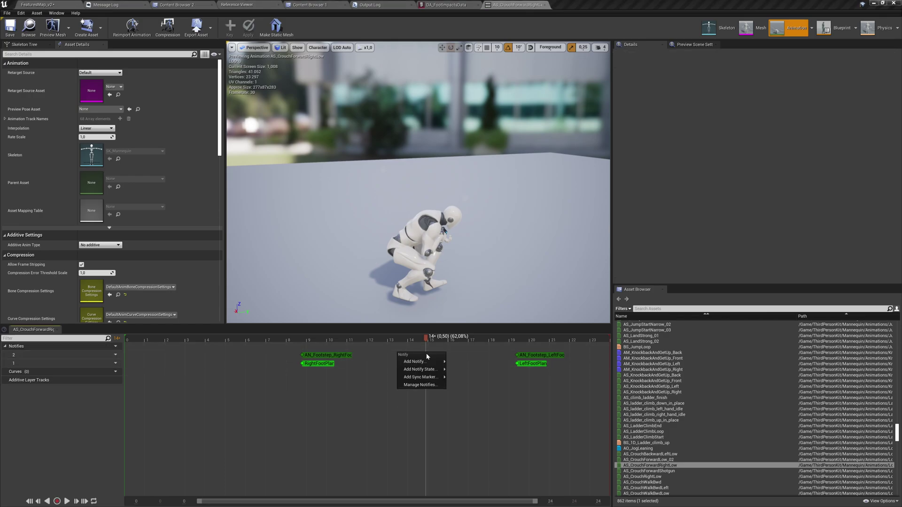
mouse_move(425, 361)
mouse_move(493, 369)
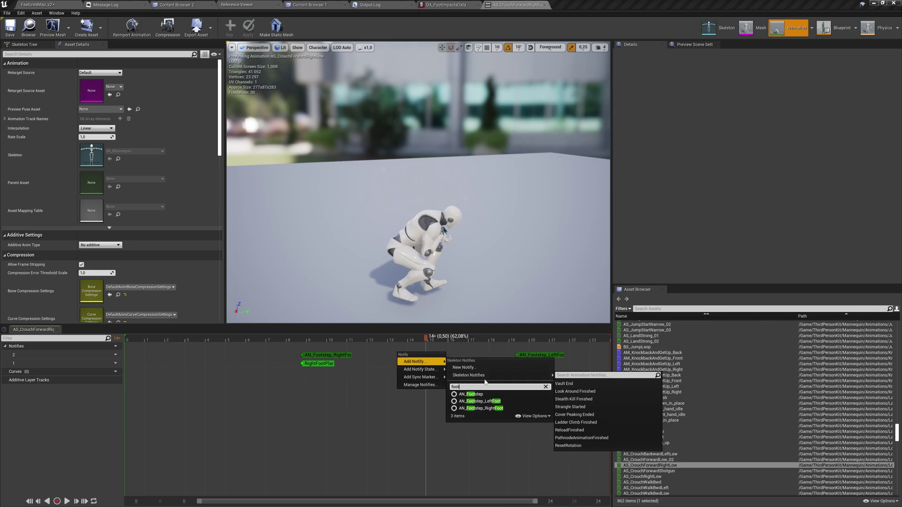
left_click(480, 408)
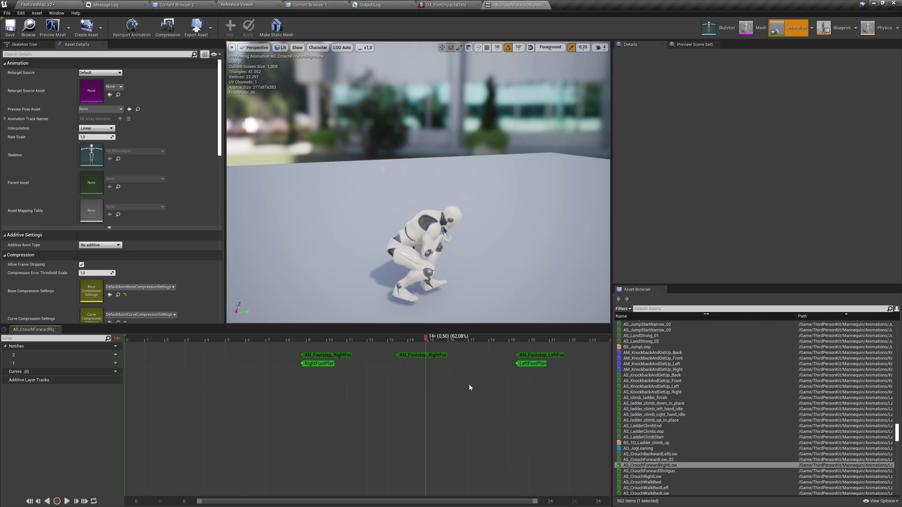
left_click(439, 357)
key("Delete")
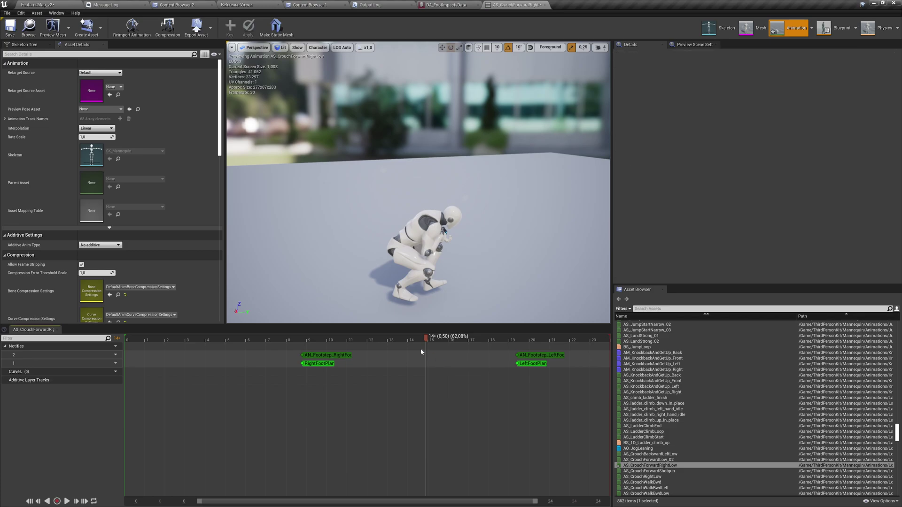
- Set Debug Footsteps Data to DA_FootImpactsData on both the right-foot and left-foot footstep notifies
left_click(342, 357)
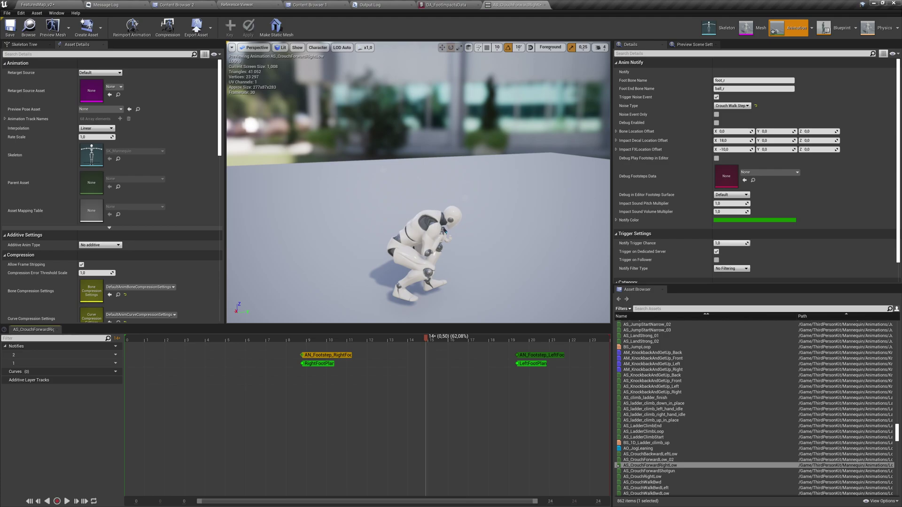
left_click(796, 173)
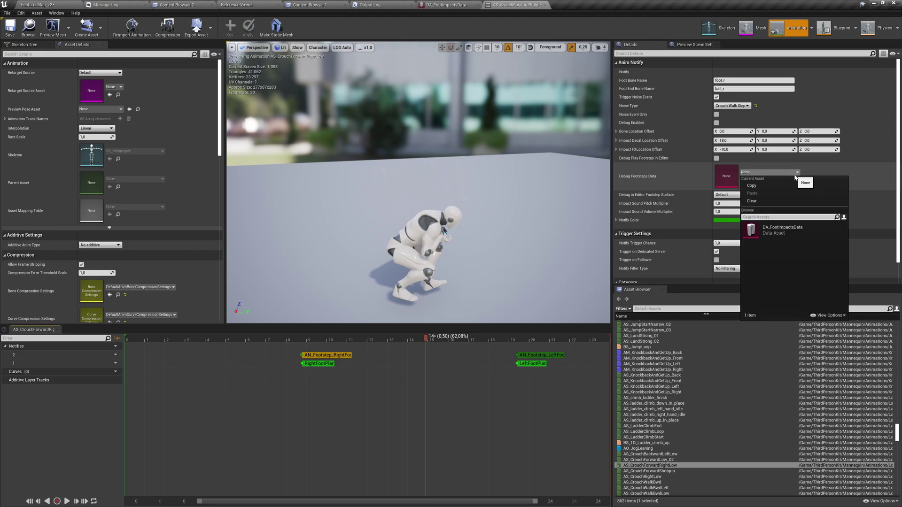
left_click(795, 233)
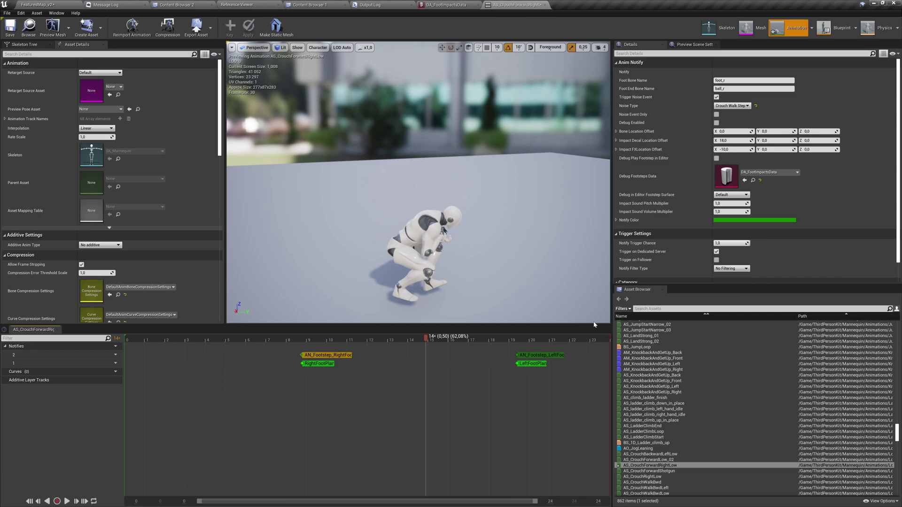
left_click(560, 356)
left_click(789, 172)
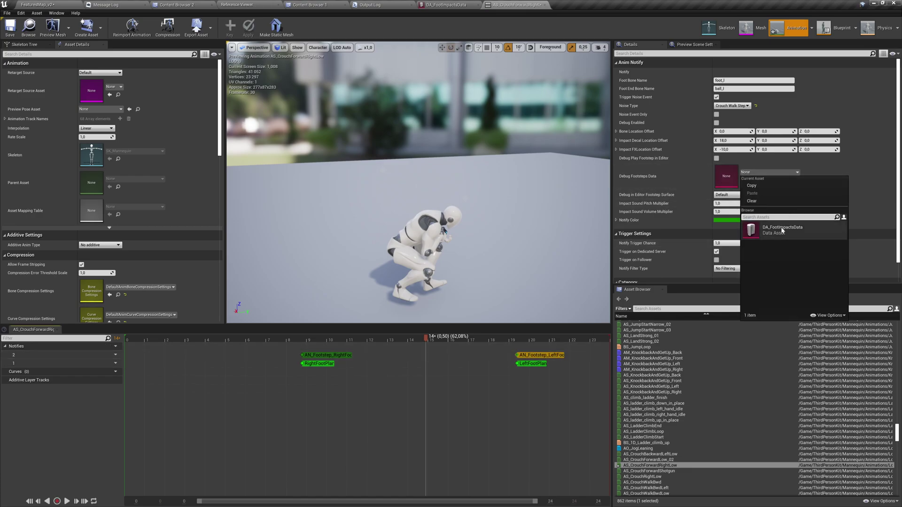
left_click(783, 231)
- Enable Debug Play Footstep in Editor on both footstep notifies, and play the animation to hear the default footsteps
left_click(338, 355)
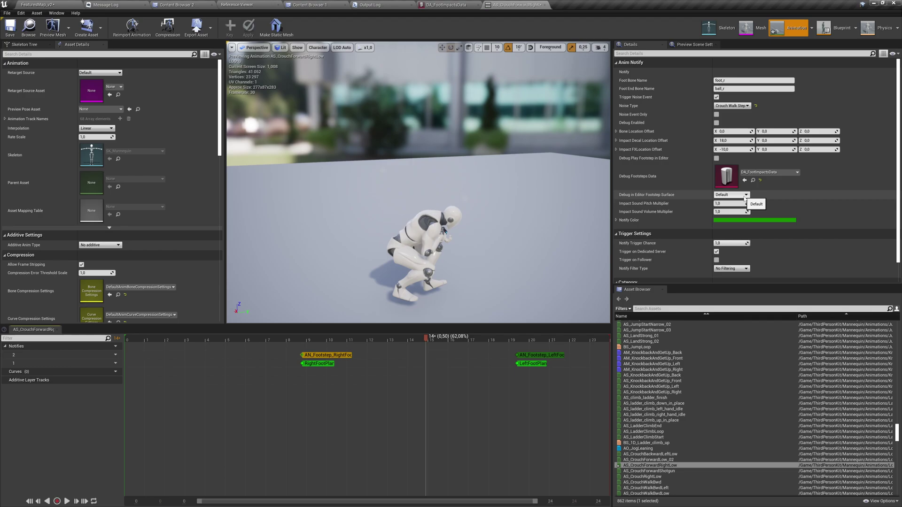
right_click_drag(353, 271, 375, 289)
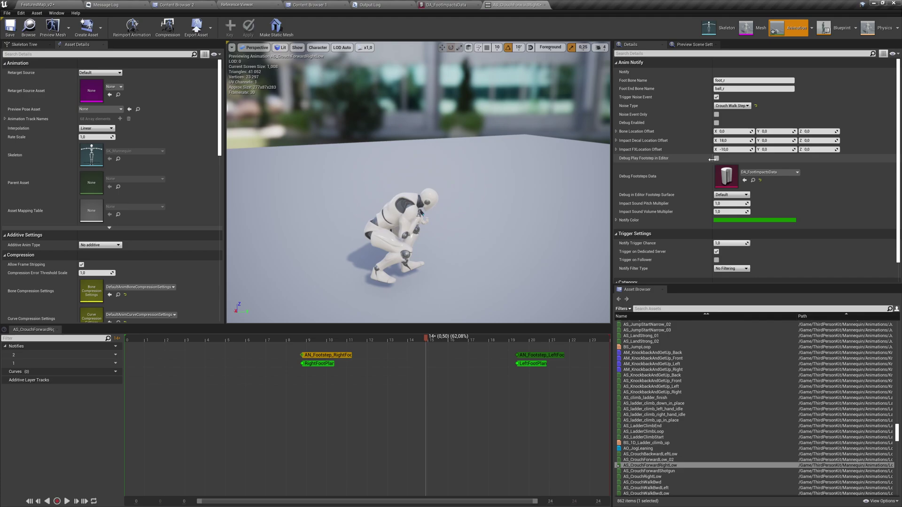
left_click(541, 355)
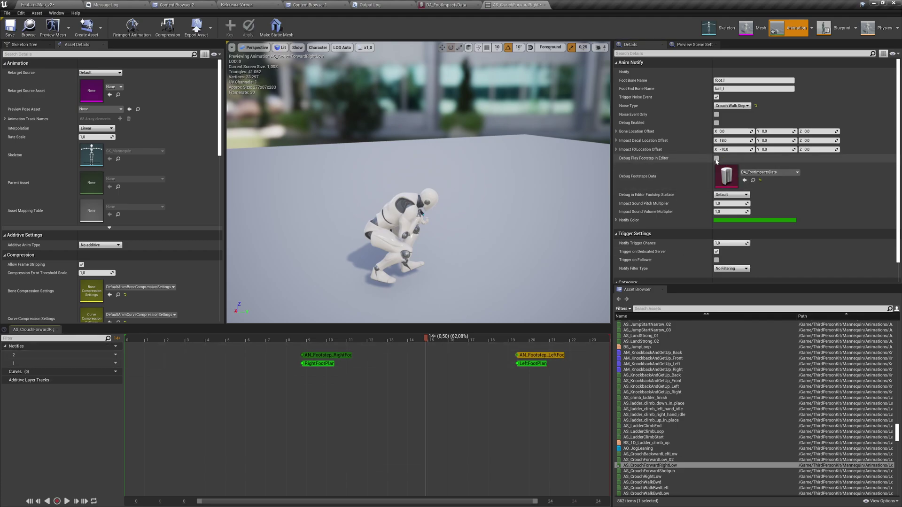
key("space")
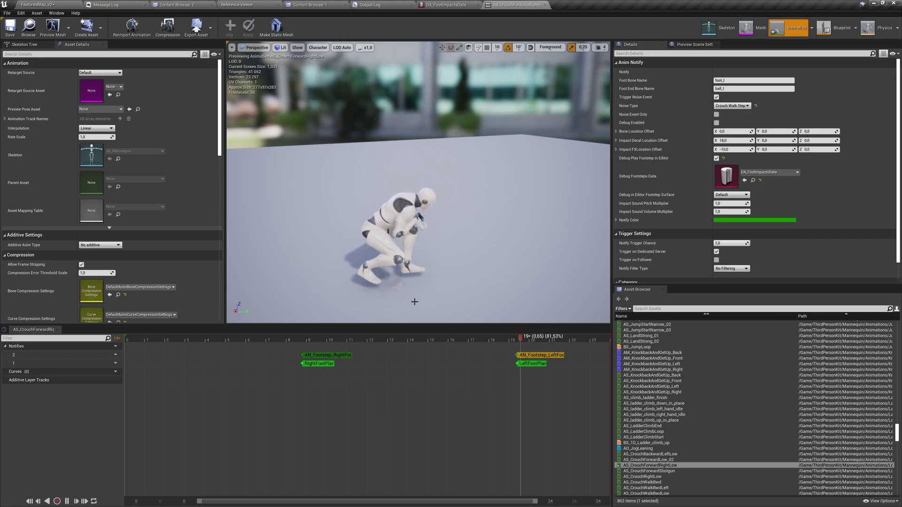
key("space")
- Set Debug in Editor Footstep Surface to Wood on both footstep notifies, and play the animation to hear them
left_click(350, 355)
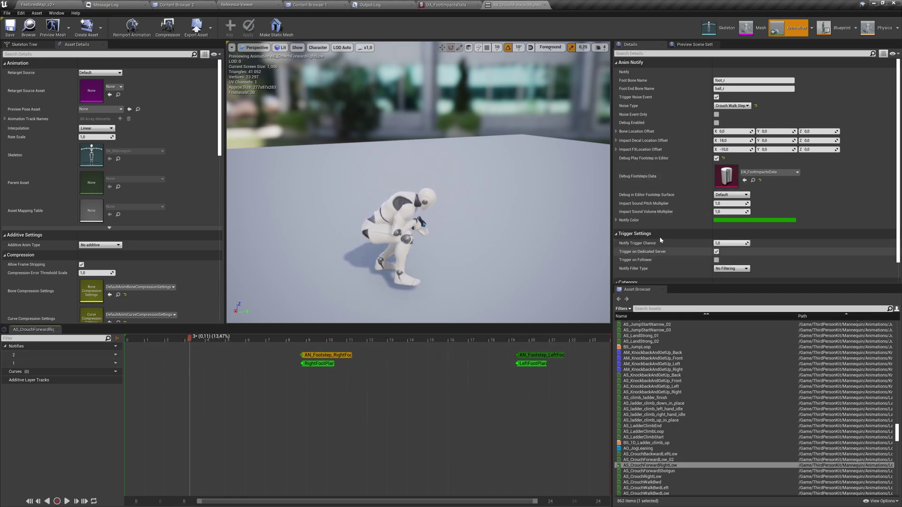
left_click(732, 197)
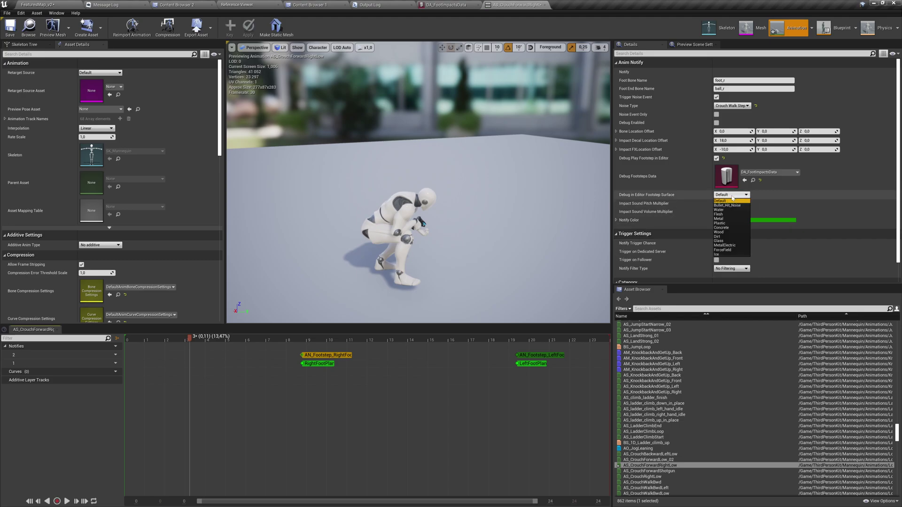
left_click(731, 236)
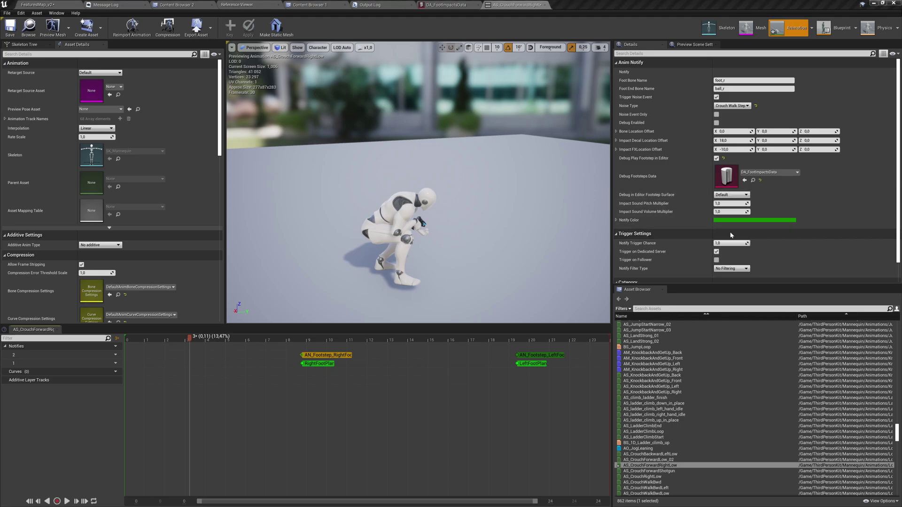
left_click(540, 355)
left_click(729, 195)
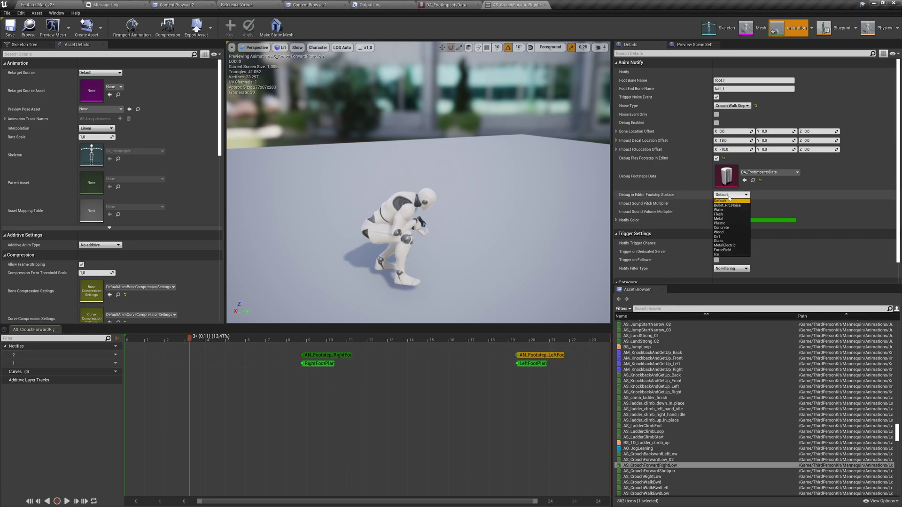
left_click(723, 232)
key("space")
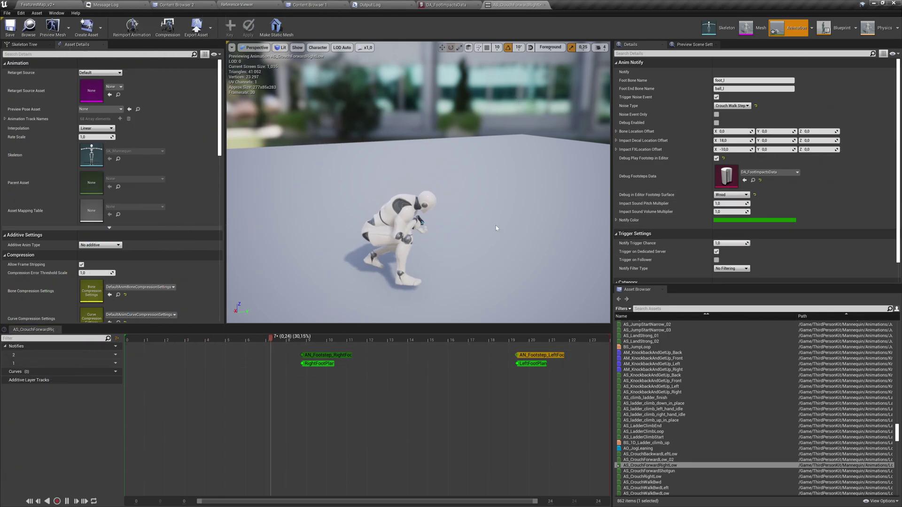
- Turn on Debug Enabled for both footstep notifies to draw the foot traces in the preview
mouse_move(523, 238)
left_mouse_down("alt")
mouse_move(465, 228)
mouse_move(519, 252)
left_mouse_up("alt")
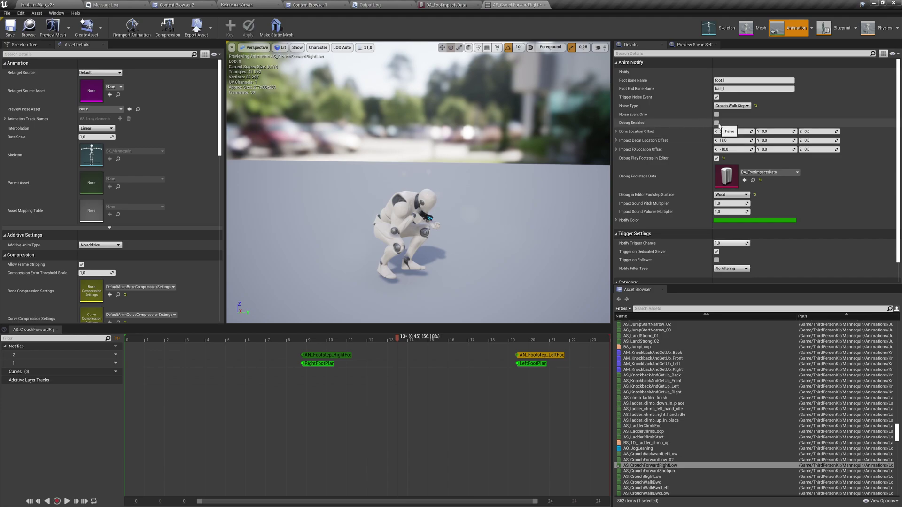
left_click(332, 356)
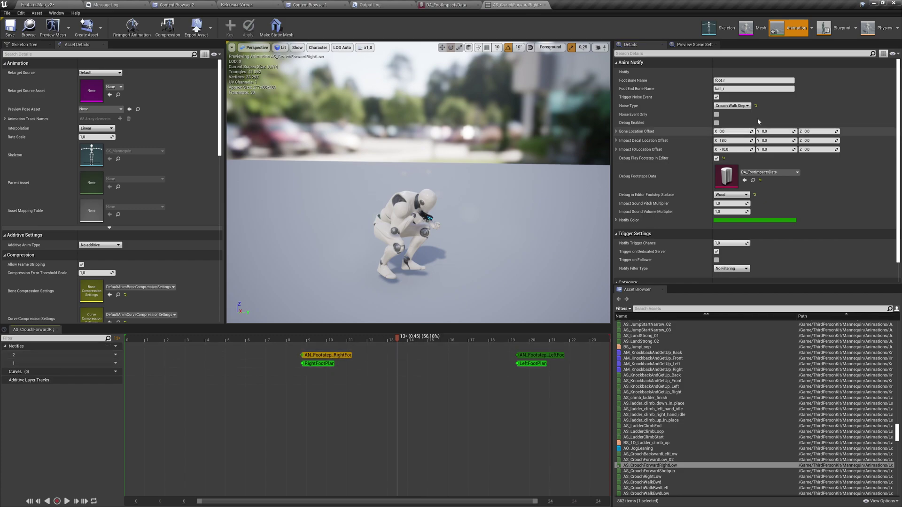
left_click(716, 123)
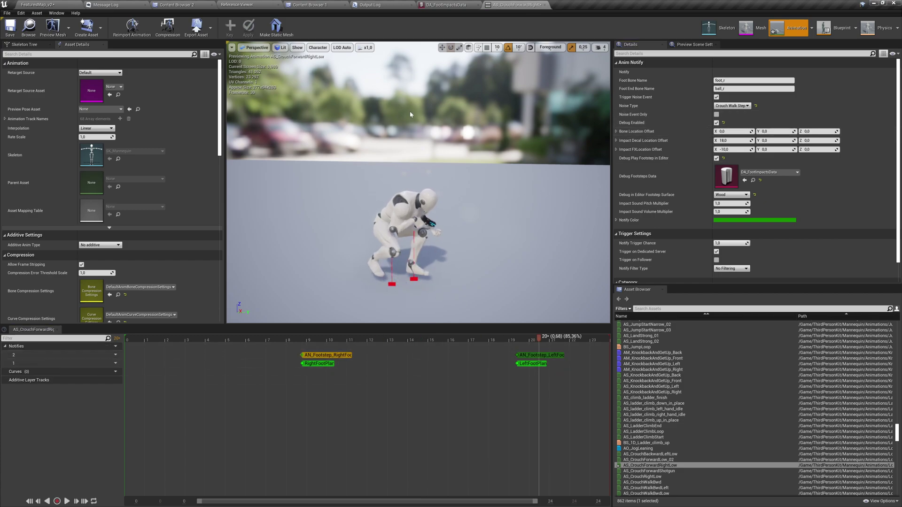
- Undock the Output Log into a floating window, clear it, and play the animation to read the footstep debug messages
left_click(369, 5)
left_click_drag(369, 4, 428, 208)
right_click(503, 309)
left_click(523, 313)
left_click(282, 193)
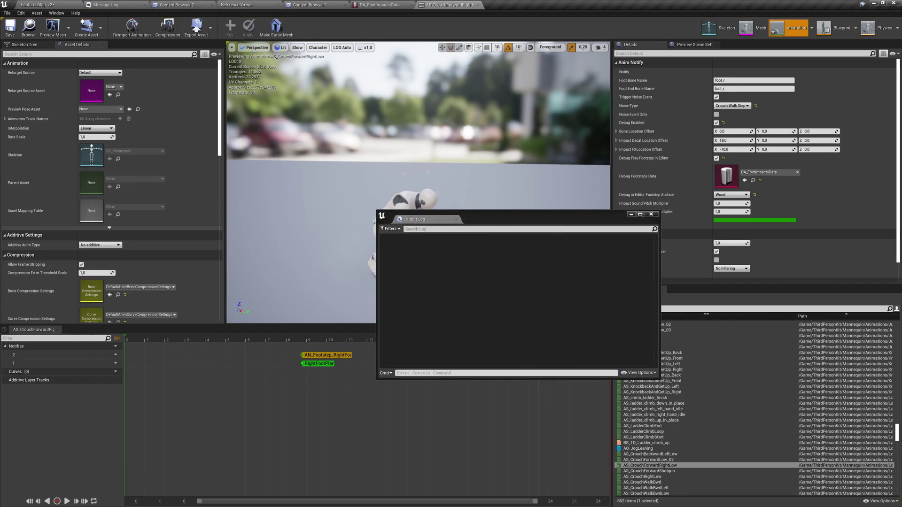
key("space")
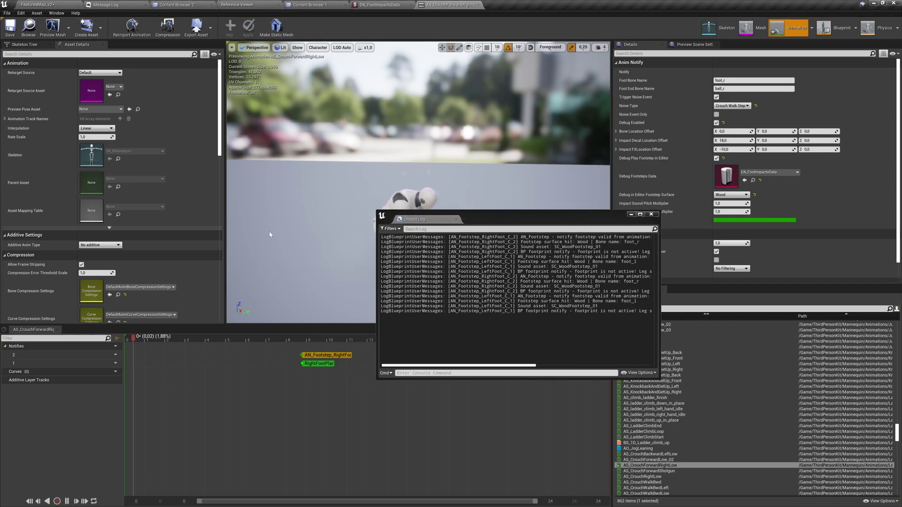
mouse_move(659, 379)
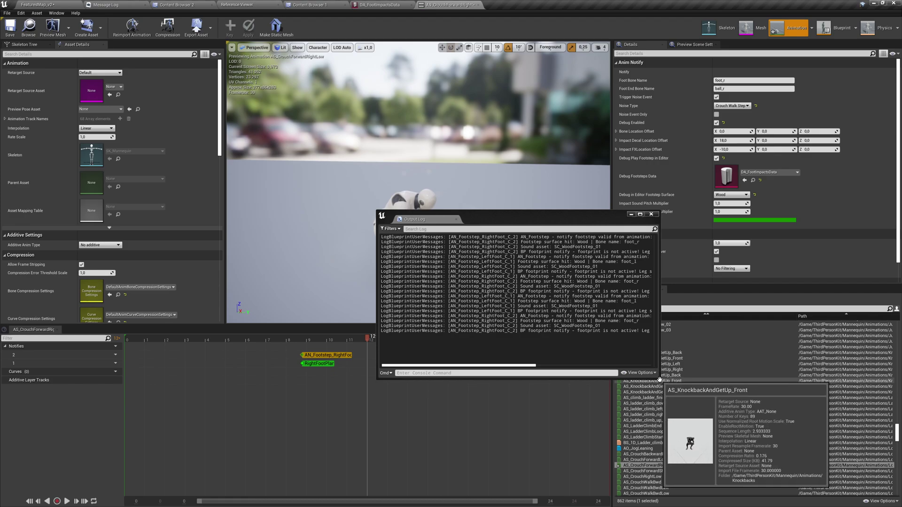
- Widen the floating Output Log to read the full footstep debug messages, and close the log when done
left_click_drag(658, 378, 893, 379)
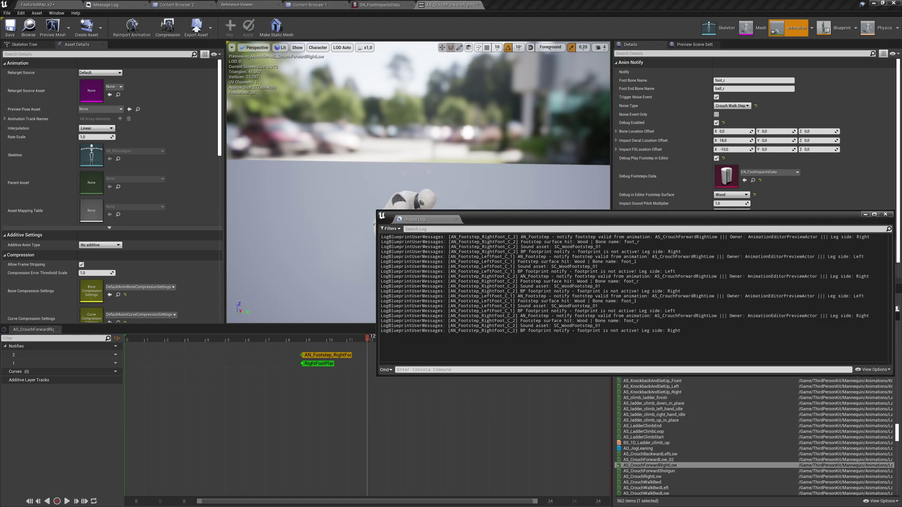
left_click_drag(681, 330, 480, 321)
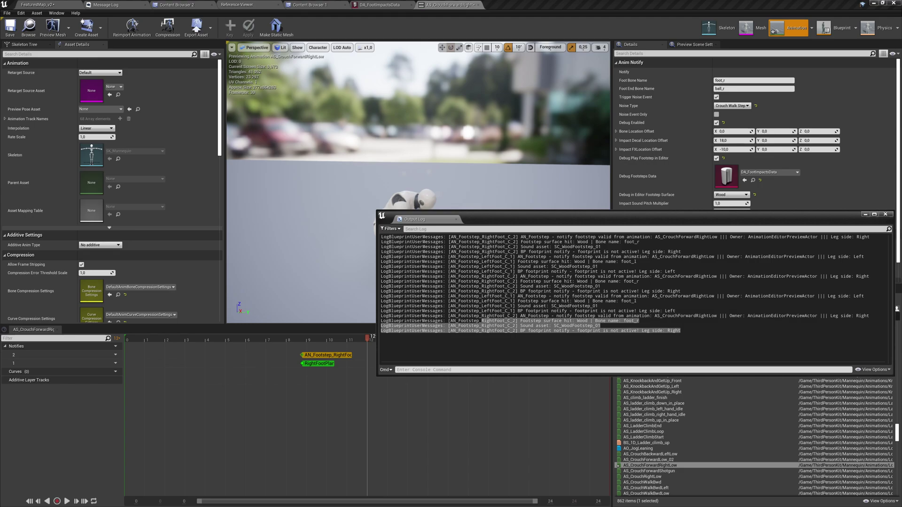
left_click(480, 320)
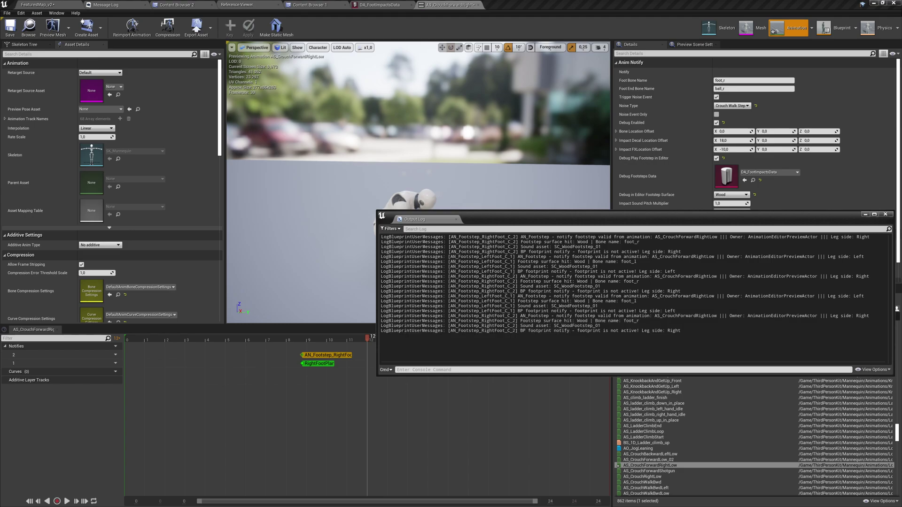
left_click_drag(694, 220, 503, 285)
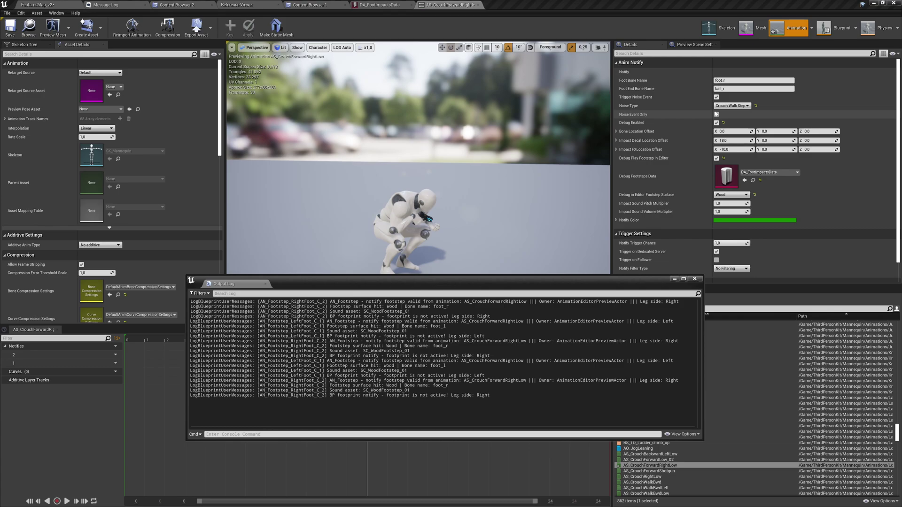
middle_click(250, 287)
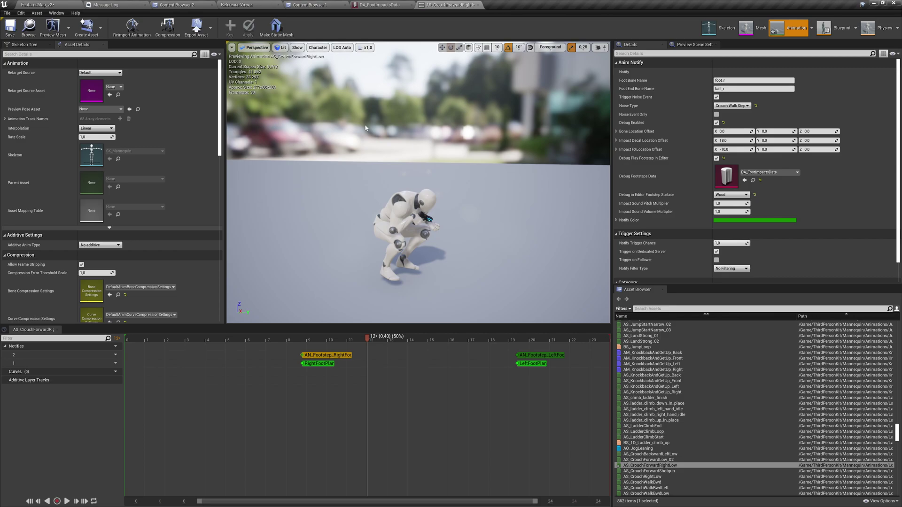
- Open the AN_Footstep blueprint, turn on the default value of its DebugEnabled variable, and save the blueprint
key("alt+Tab")
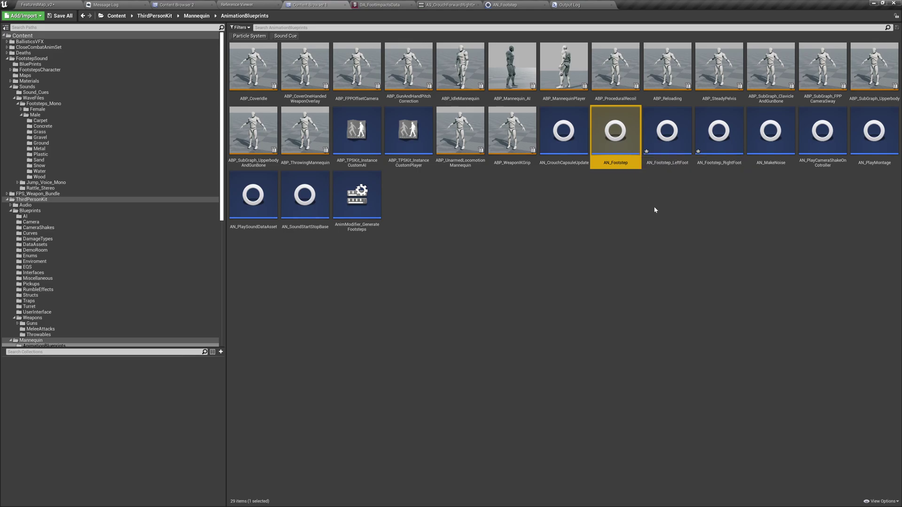
double_click(621, 149)
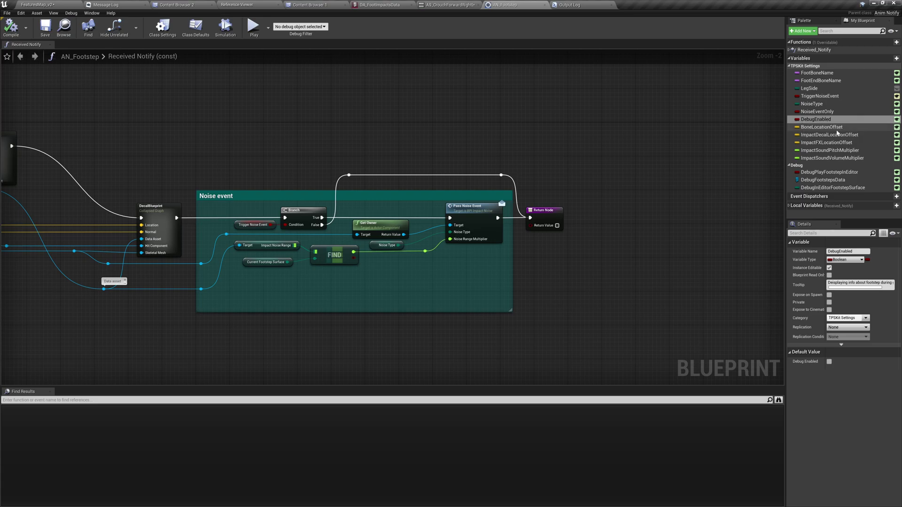
left_click(816, 120)
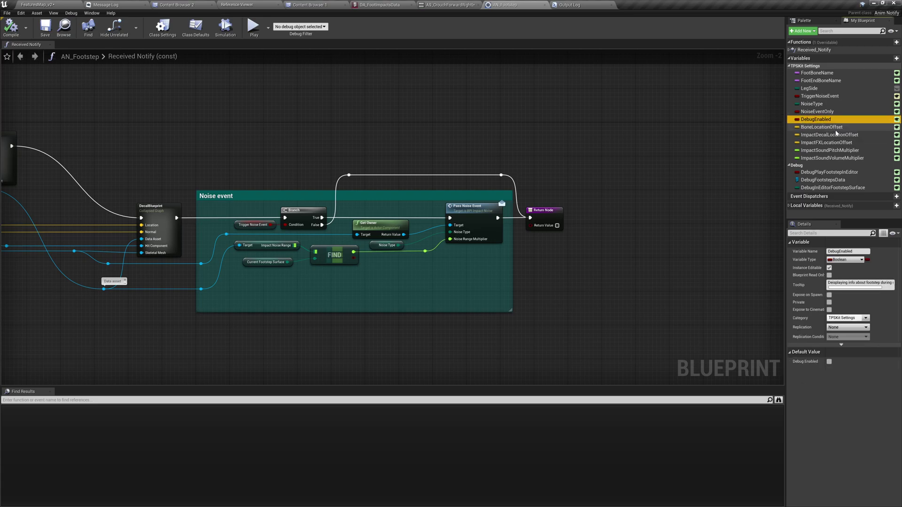
left_click(829, 361)
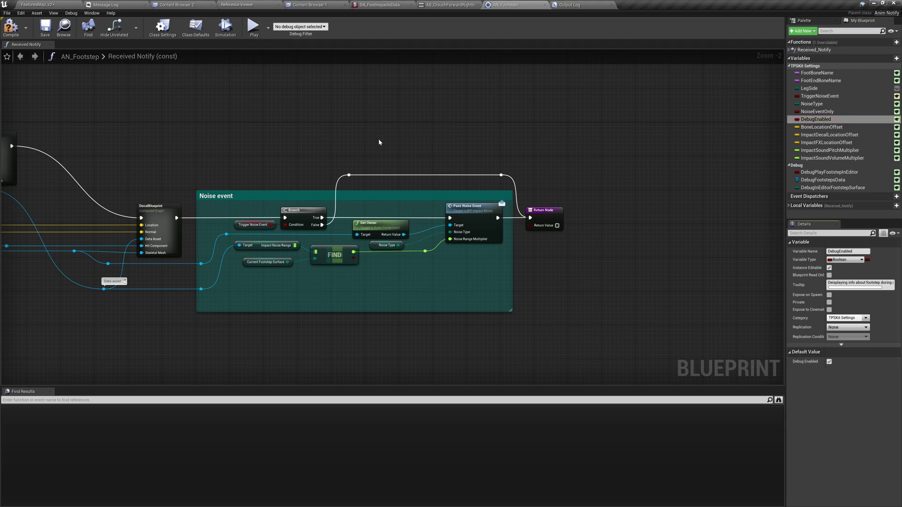
left_click(45, 27)
left_click(450, 5)
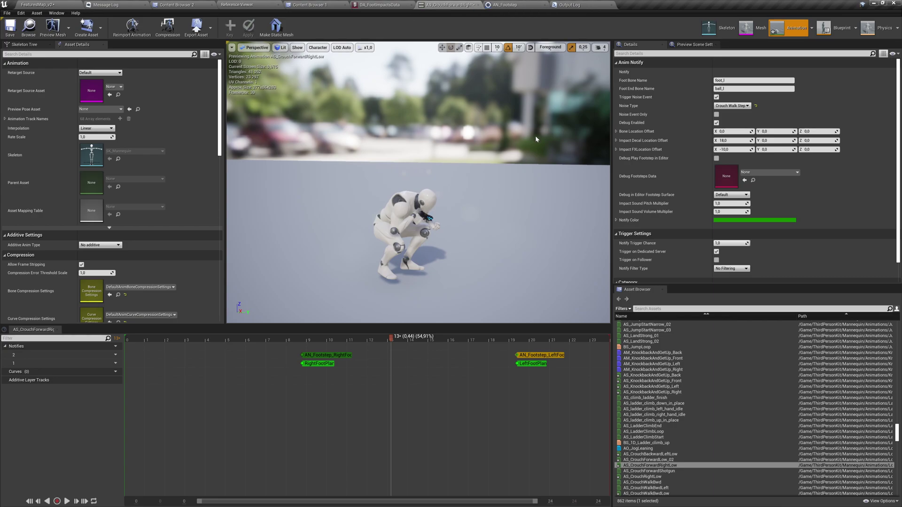
left_click(505, 5)
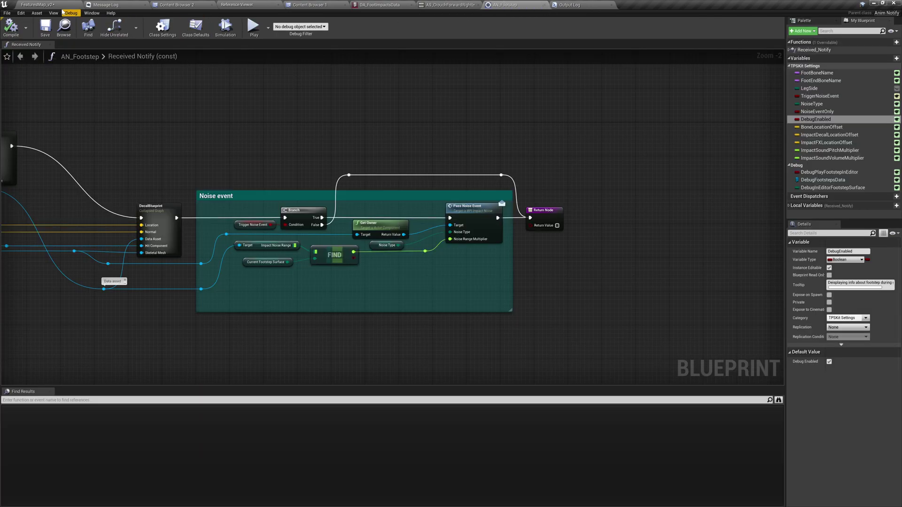
- Play the features map, run the character across the plastic, dirt, wood and concrete surfaces, and review the footstep messages in the Output Log
left_click(56, 5)
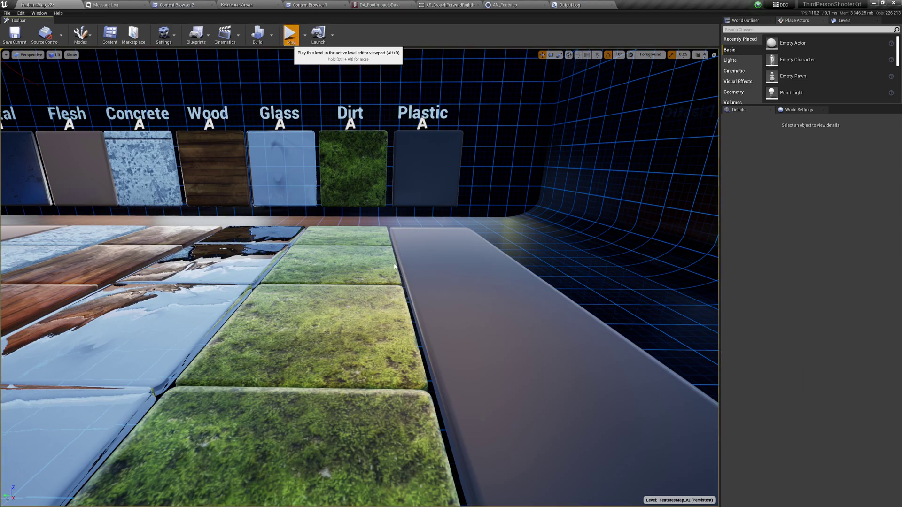
key("alt+p")
key("w")
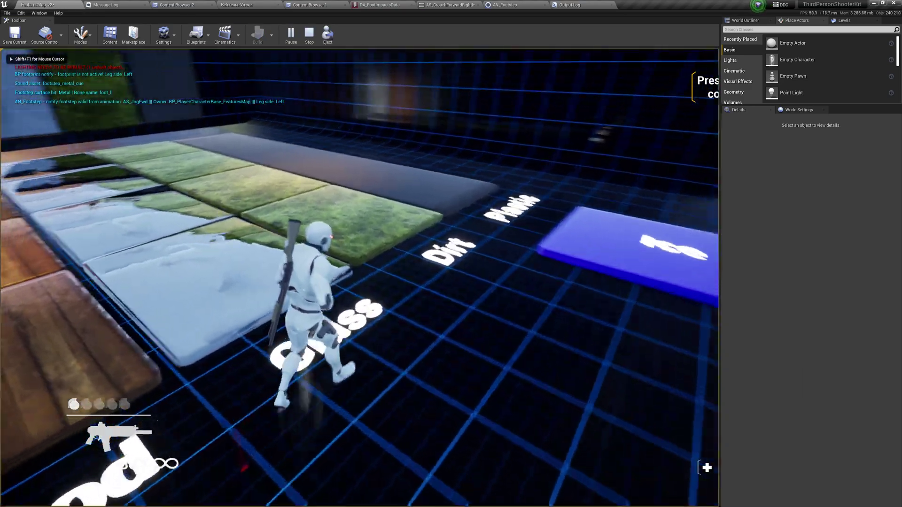
key("d")
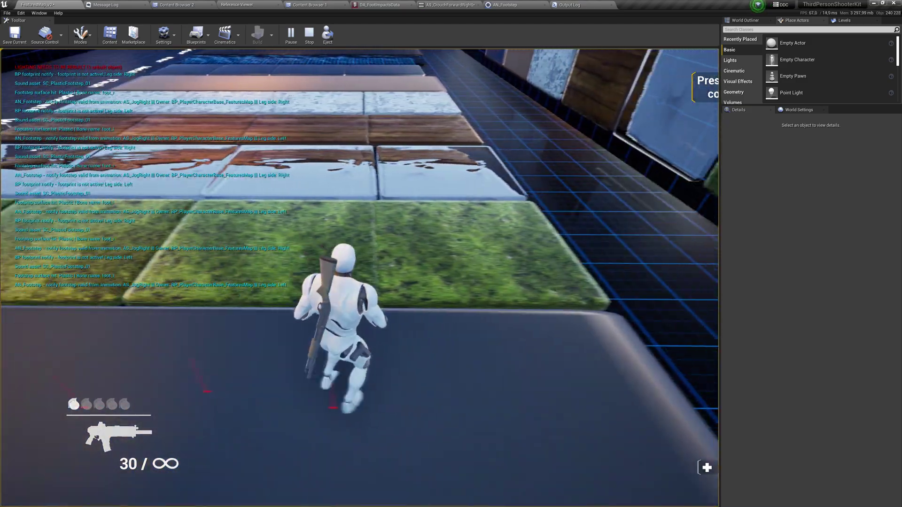
key("a")
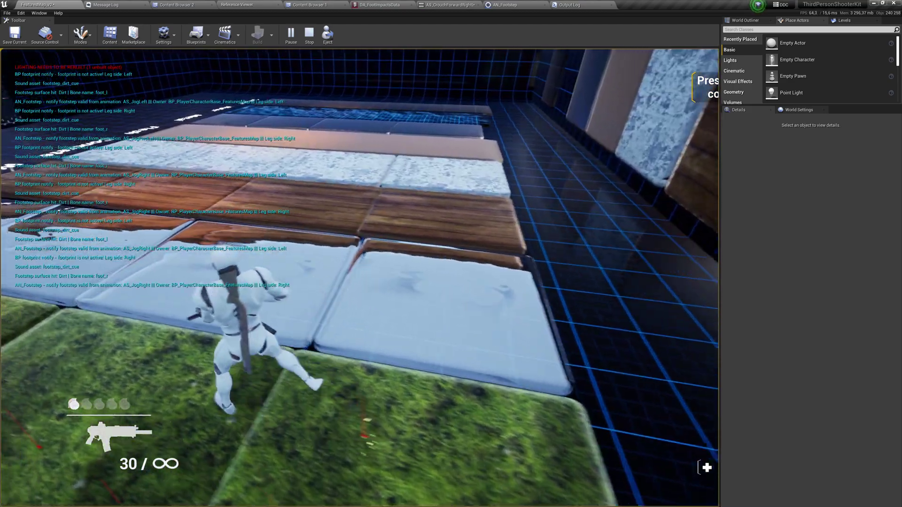
key("w")
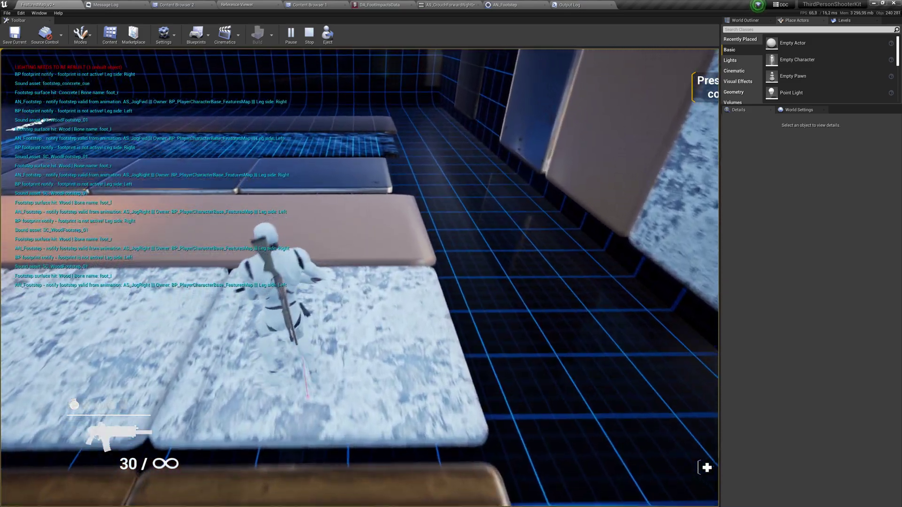
key("Escape")
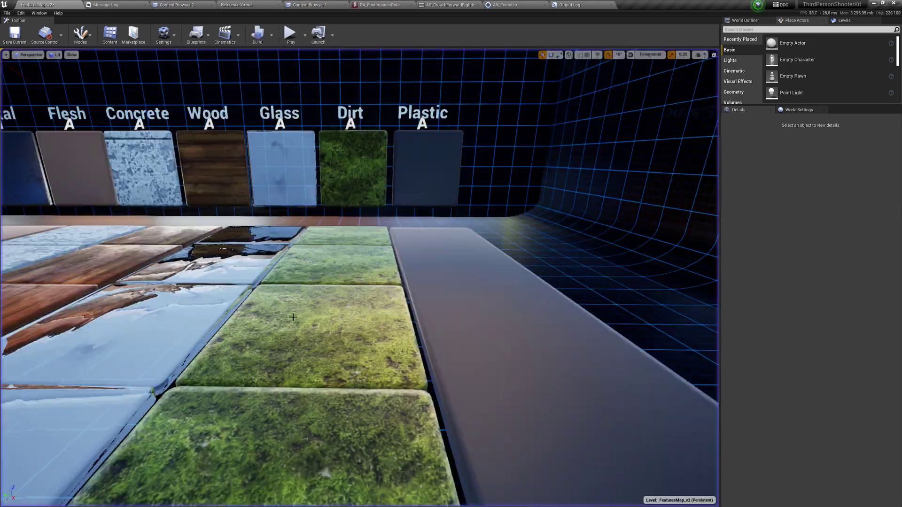
right_click_drag(359, 277, 187, 305)
left_click(589, 4)
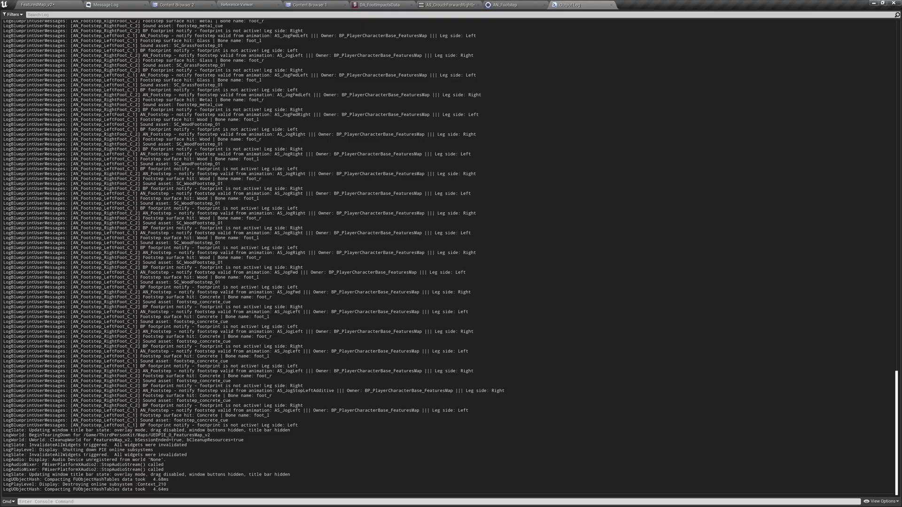